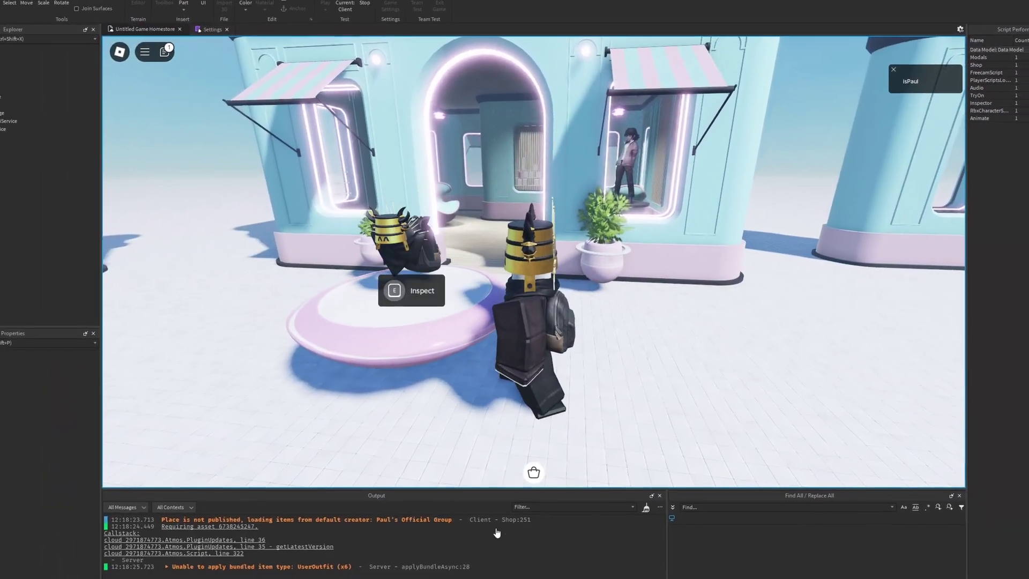
{"action": "right_click_drag", "start_coordinate": [599, 293], "coordinate": [583, 288]}
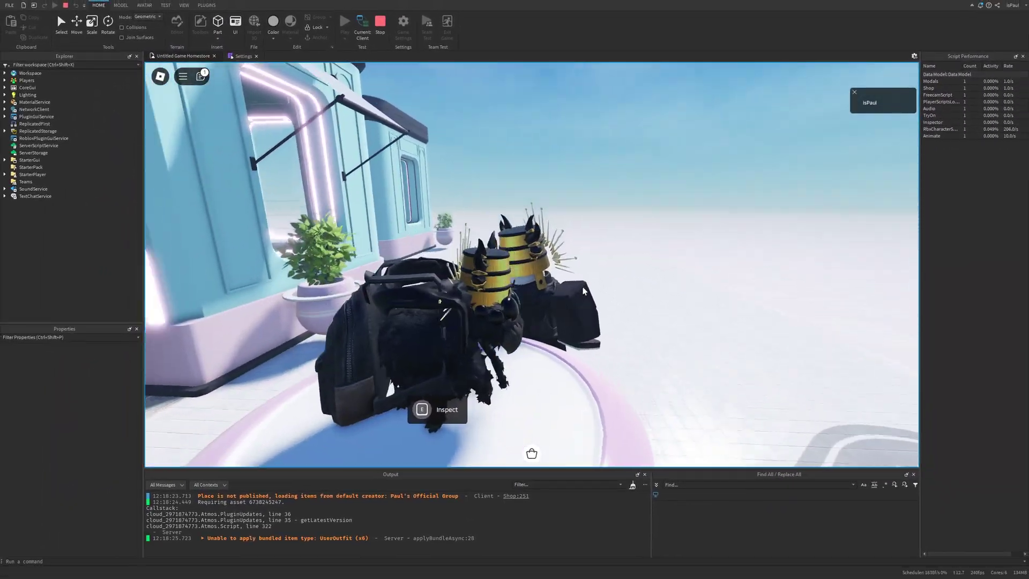
{"action": "scroll", "coordinate": [582, 287], "scroll_direction": "down", "scroll_amount": 3}
{"action": "scroll", "coordinate": [583, 288], "scroll_direction": "up", "scroll_amount": 3}
{"action": "key", "text": "d"}
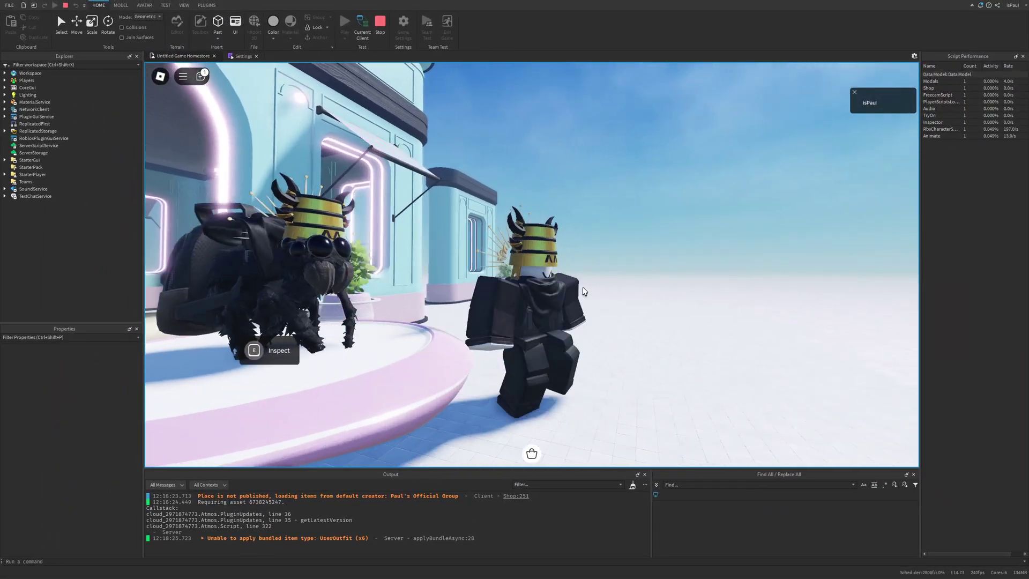
{"action": "key", "text": "w"}
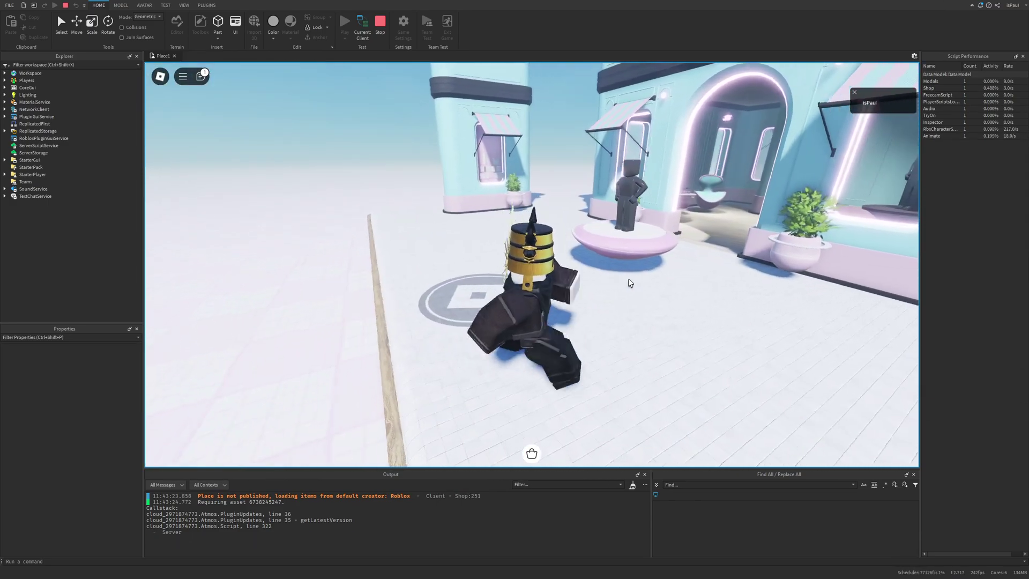
Lower the sound volume in the running playtest's in-game settings.
{"action": "key", "text": "Escape"}
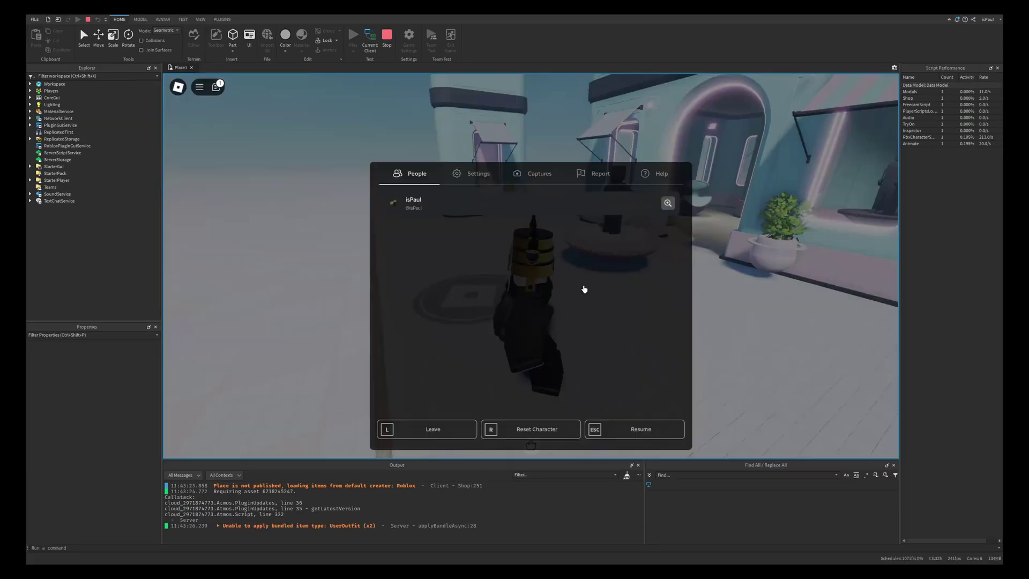
{"action": "left_click", "coordinate": [462, 156]}
{"action": "scroll", "coordinate": [513, 311], "scroll_direction": "down", "scroll_amount": 3}
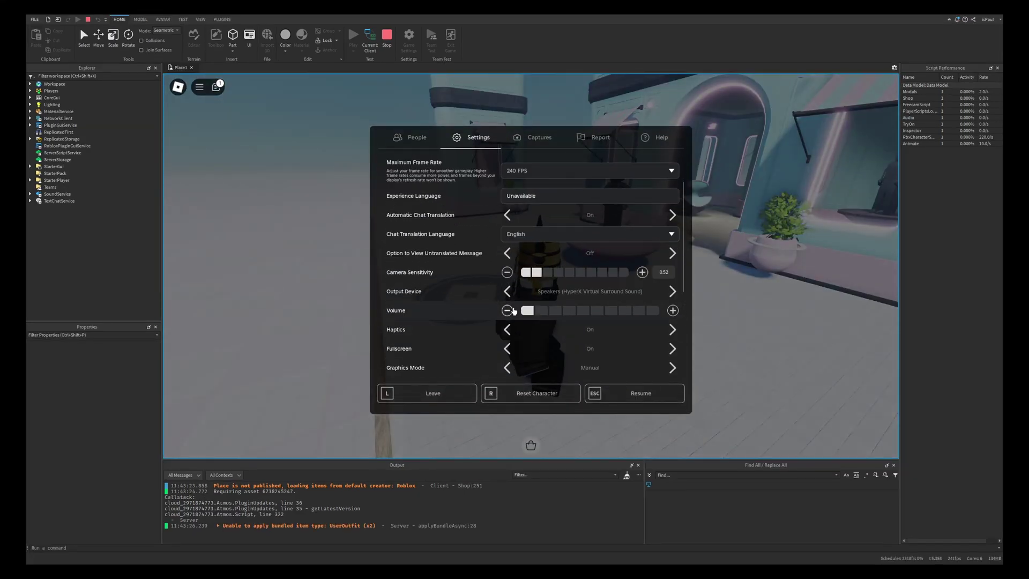
{"action": "left_click", "coordinate": [511, 310]}
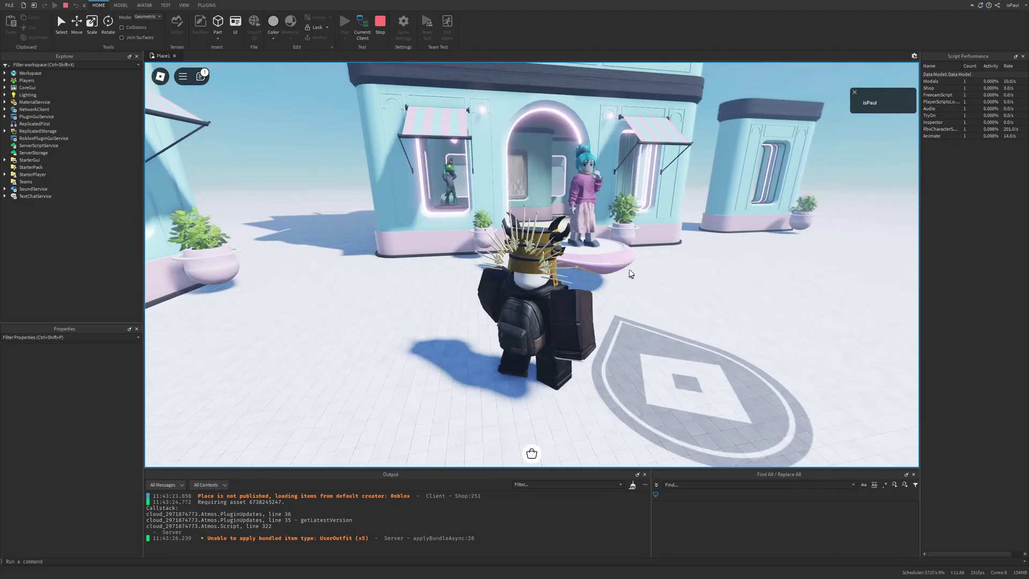
{"action": "key", "text": "w"}
{"action": "right_click_drag", "start_coordinate": [630, 273], "coordinate": [559, 275]}
{"action": "scroll", "coordinate": [560, 274], "scroll_direction": "down", "scroll_amount": 1}
{"action": "key", "text": "s"}
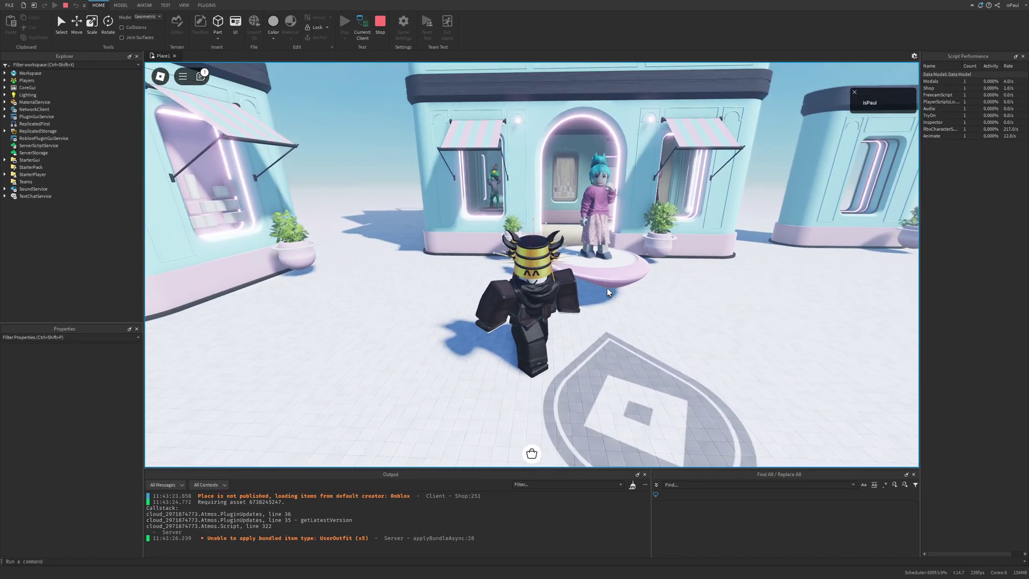
{"action": "key", "text": "a"}
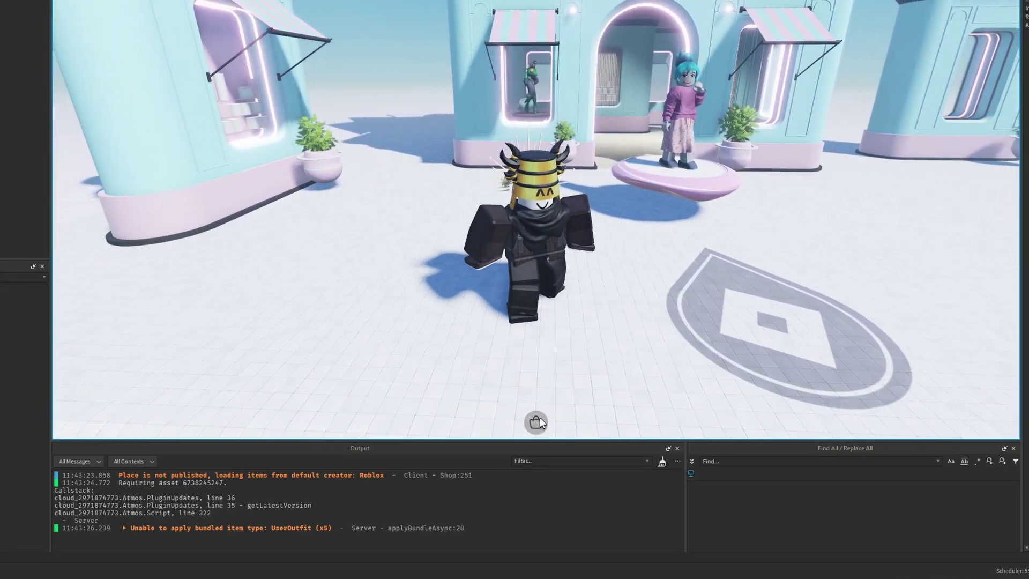
Open the in-game shopping catalog and browse through its items up to the search field.
{"action": "left_click", "coordinate": [536, 422]}
{"action": "scroll", "coordinate": [751, 259], "scroll_direction": "down", "scroll_amount": 10}
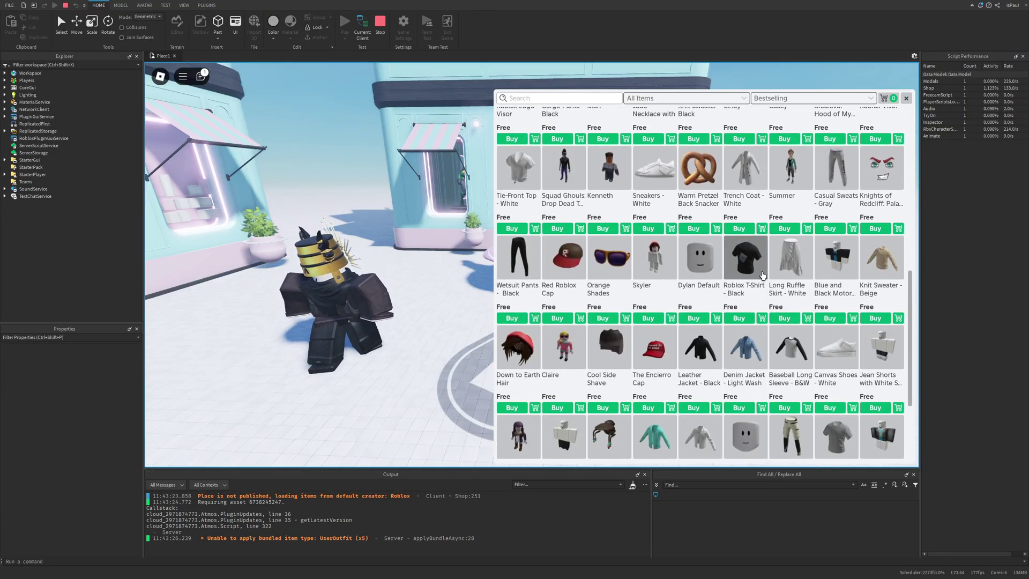
{"action": "left_click", "coordinate": [564, 99]}
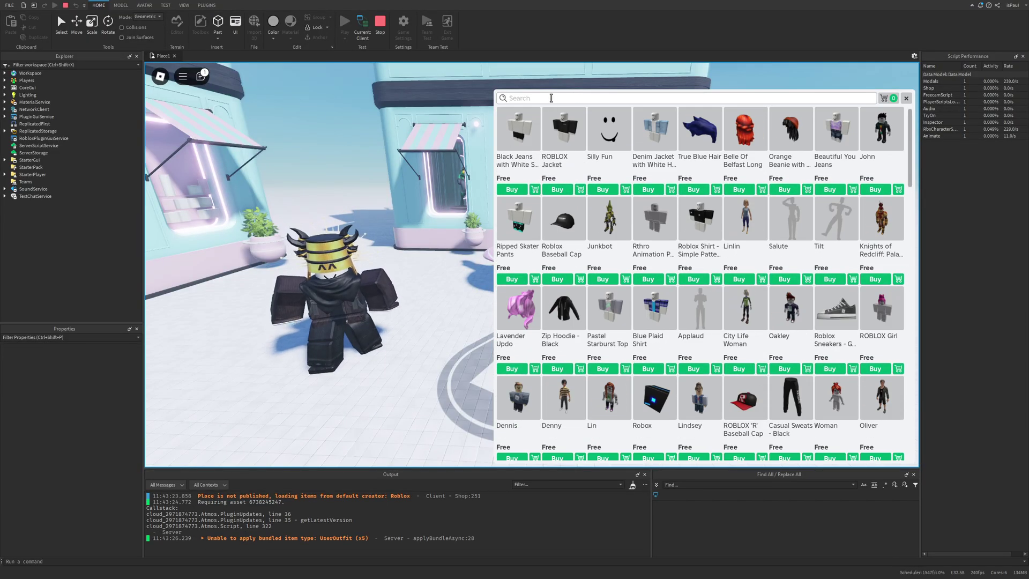
Filter the shopping catalog to Accessories, sort it by Relevance, and close the catalog.
{"action": "left_click", "coordinate": [700, 100]}
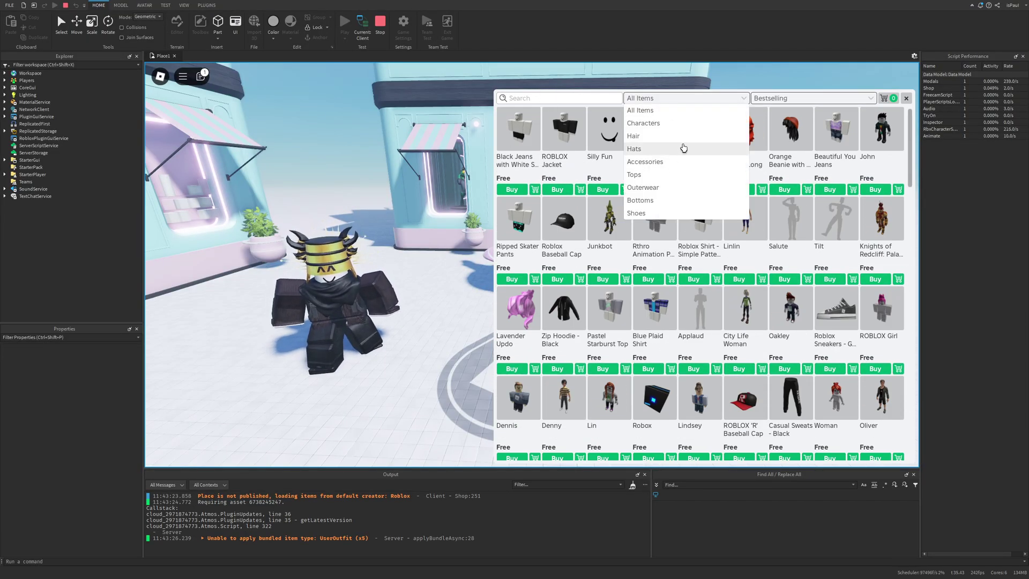
{"action": "left_click", "coordinate": [685, 161]}
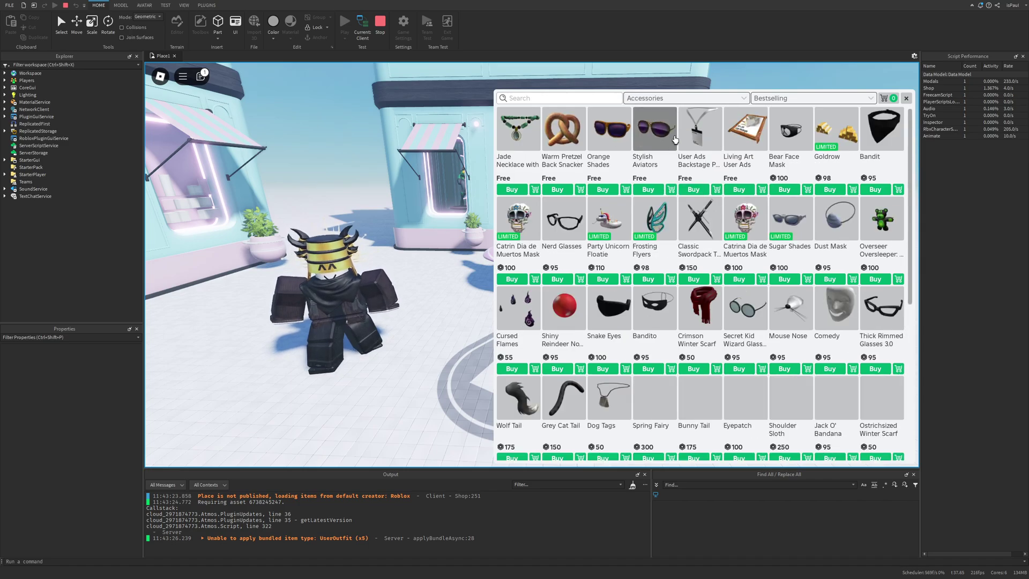
{"action": "left_click", "coordinate": [792, 98]}
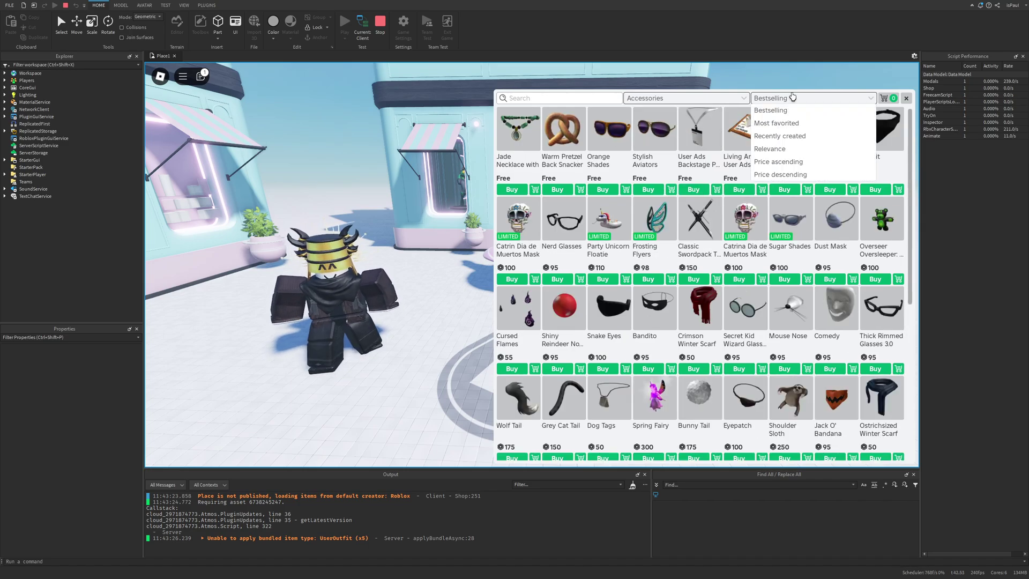
{"action": "left_click", "coordinate": [787, 150]}
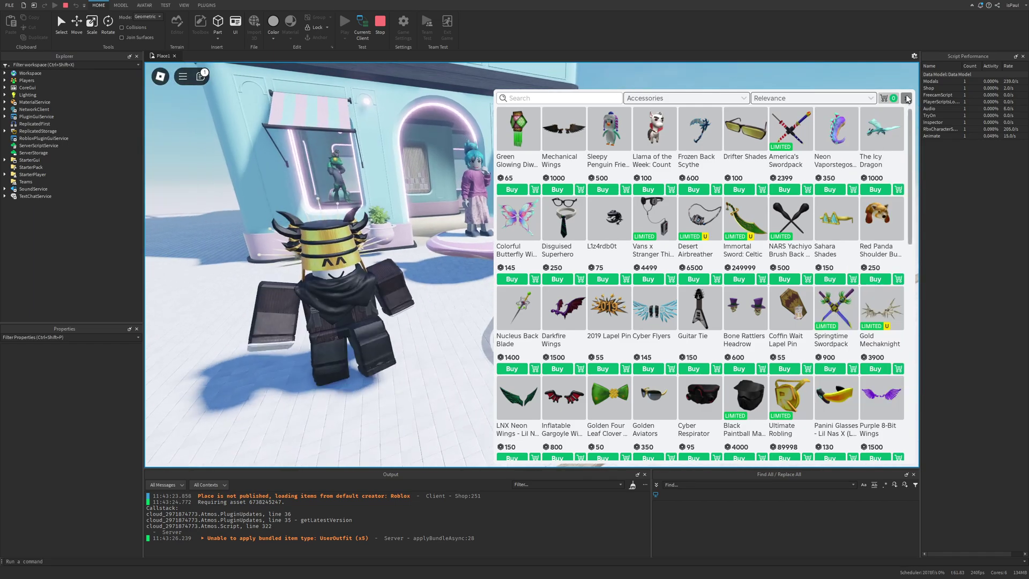
{"action": "left_click", "coordinate": [906, 98]}
Walk the avatar into the shop building and inspect the outfit of the jacket-wearing mannequin on the round pedestal.
{"action": "key", "text": "w"}
{"action": "key", "text": "d"}
{"action": "key", "text": "a"}
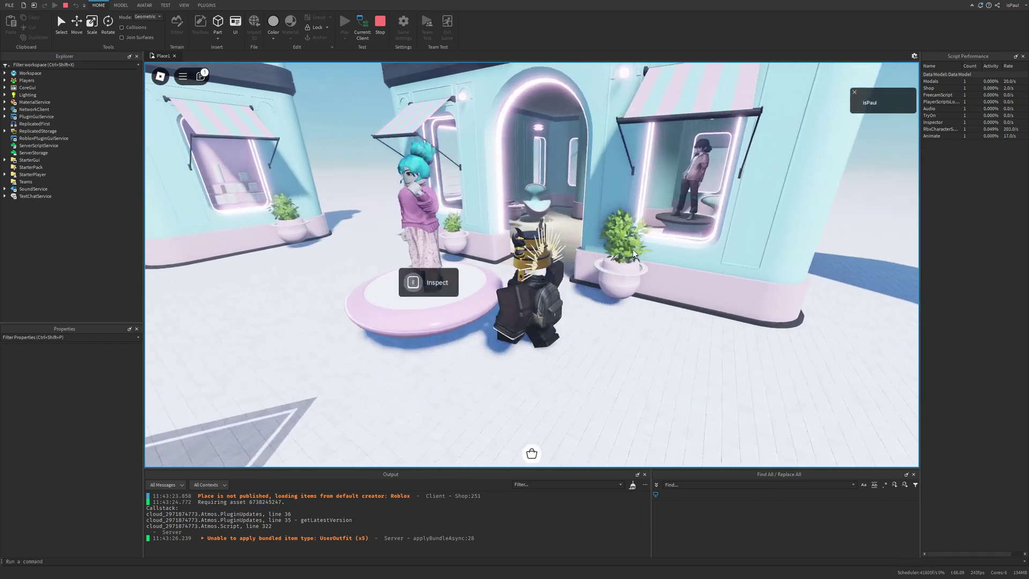
{"action": "key", "text": "w"}
{"action": "key", "text": "w"}
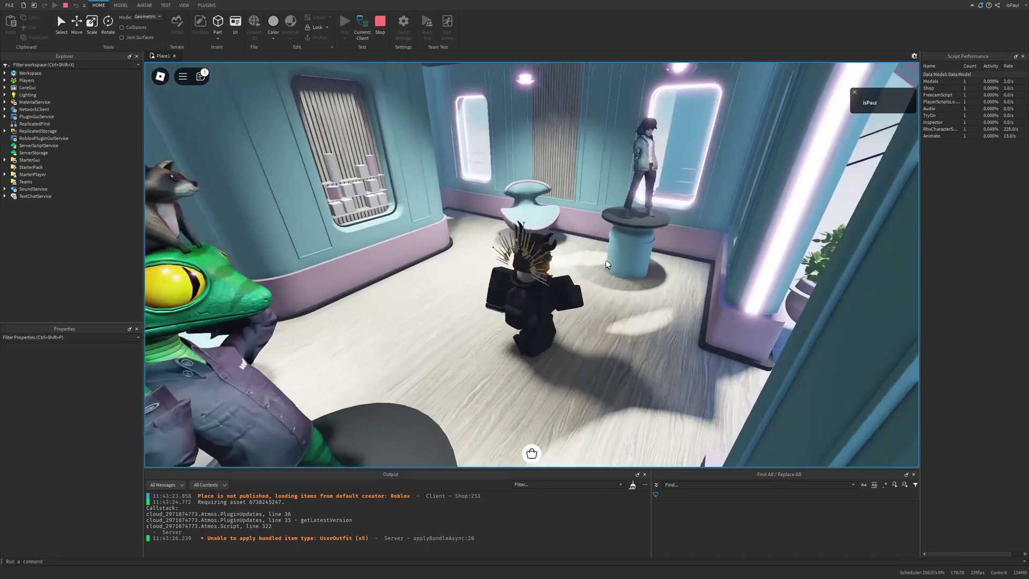
{"action": "key", "text": "w"}
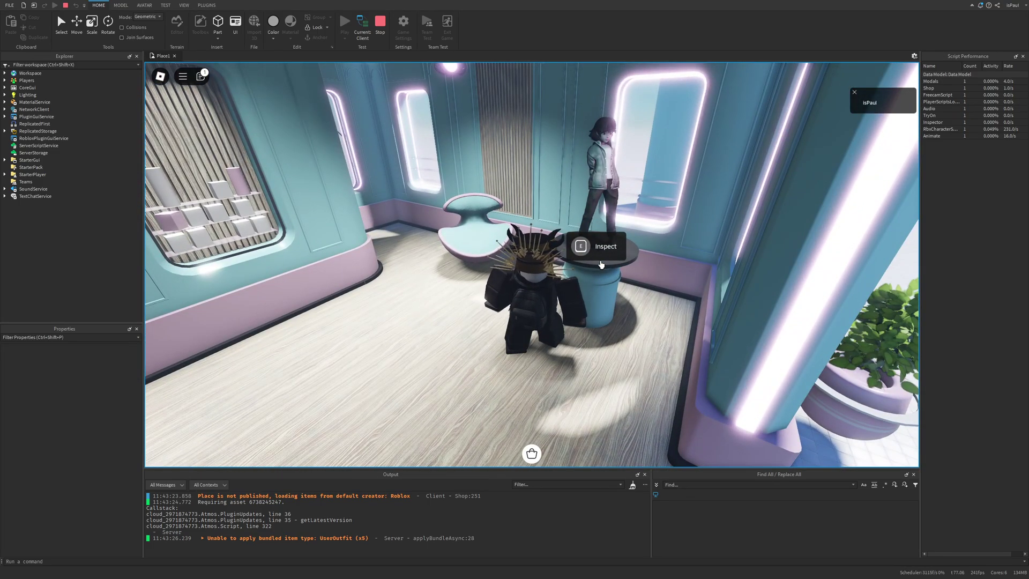
{"action": "key", "text": "e"}
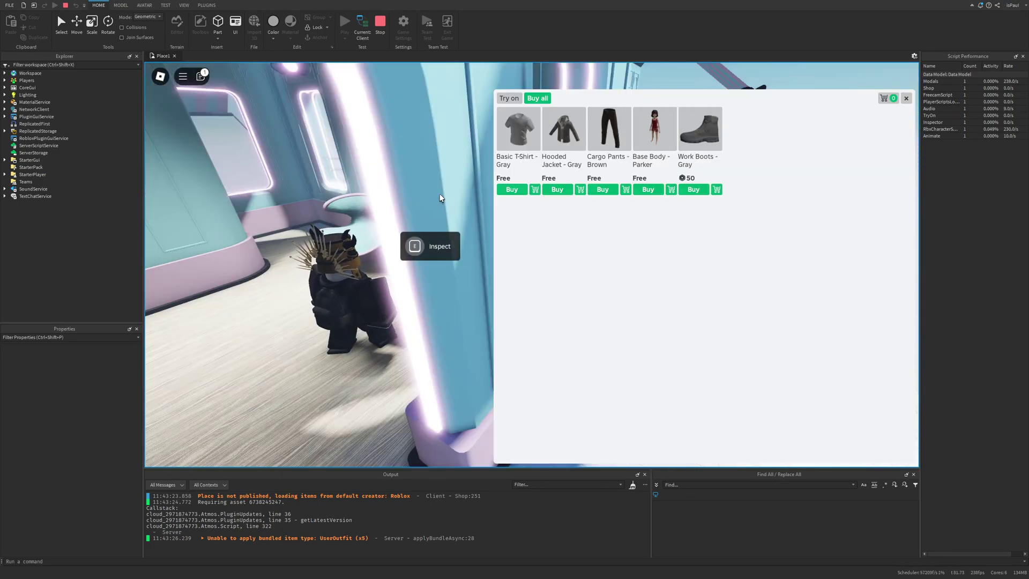
Try on the inspected mannequin's complete outfit on the avatar and close the item list.
{"action": "right_click_drag", "start_coordinate": [440, 194], "coordinate": [439, 194]}
{"action": "key", "text": "d"}
{"action": "key", "text": "a"}
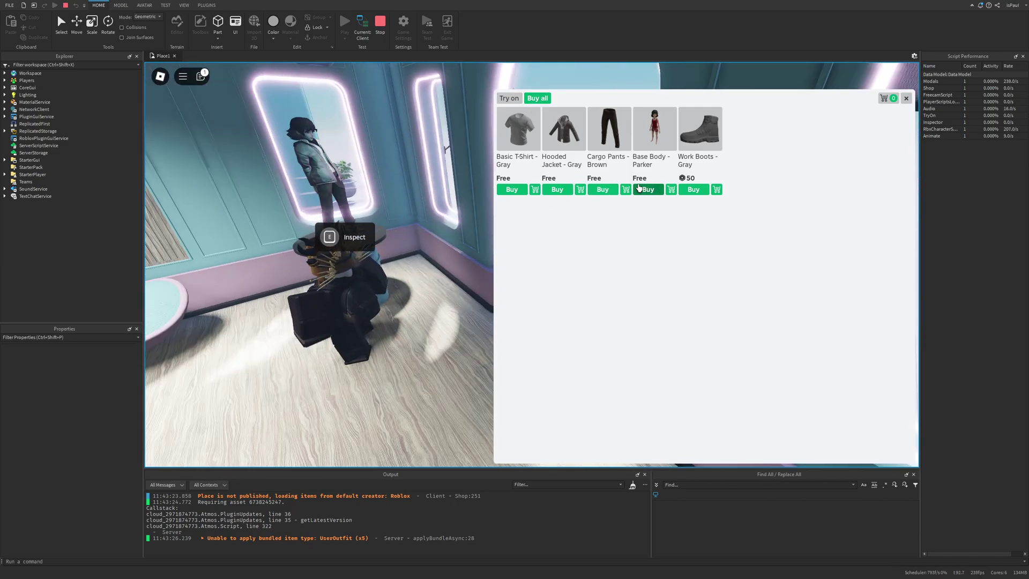
{"action": "left_click", "coordinate": [512, 100]}
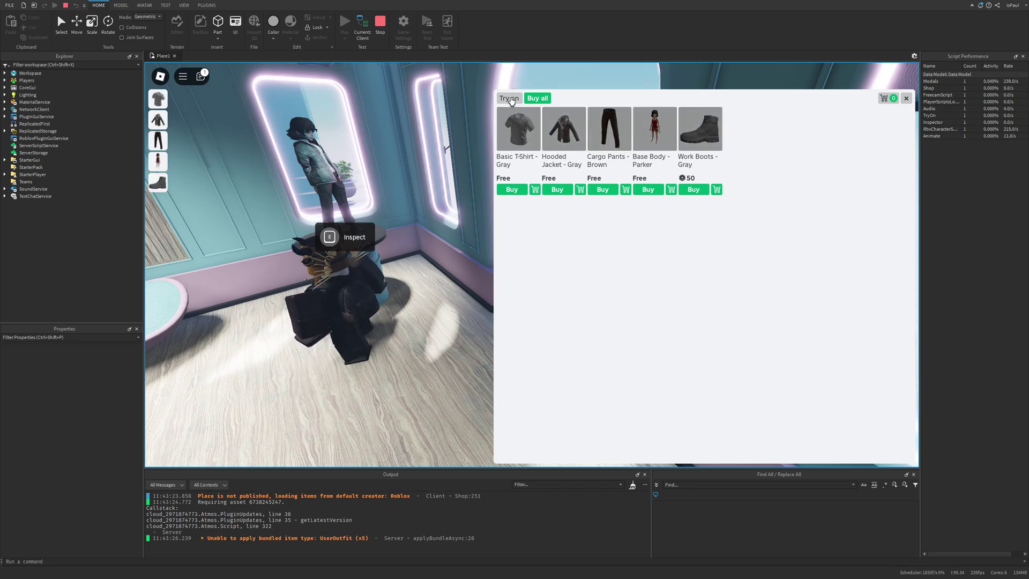
{"action": "key", "text": "s"}
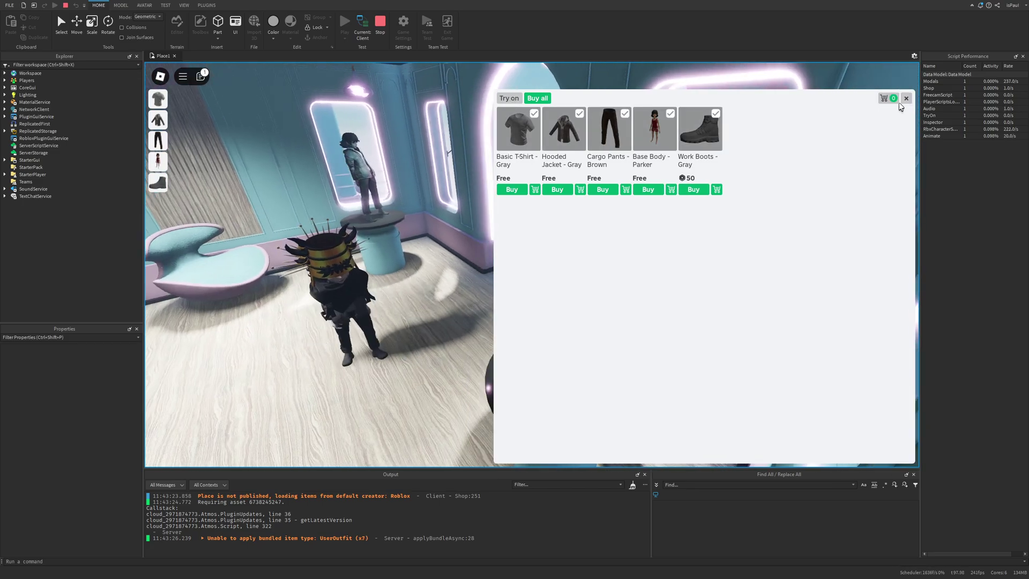
{"action": "left_click", "coordinate": [906, 99]}
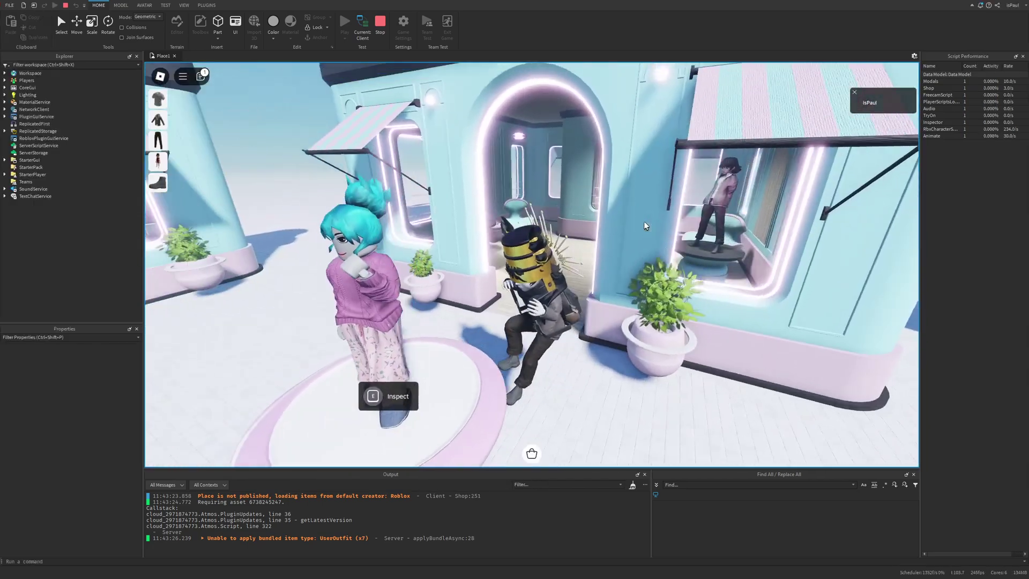
{"action": "key", "text": "s"}
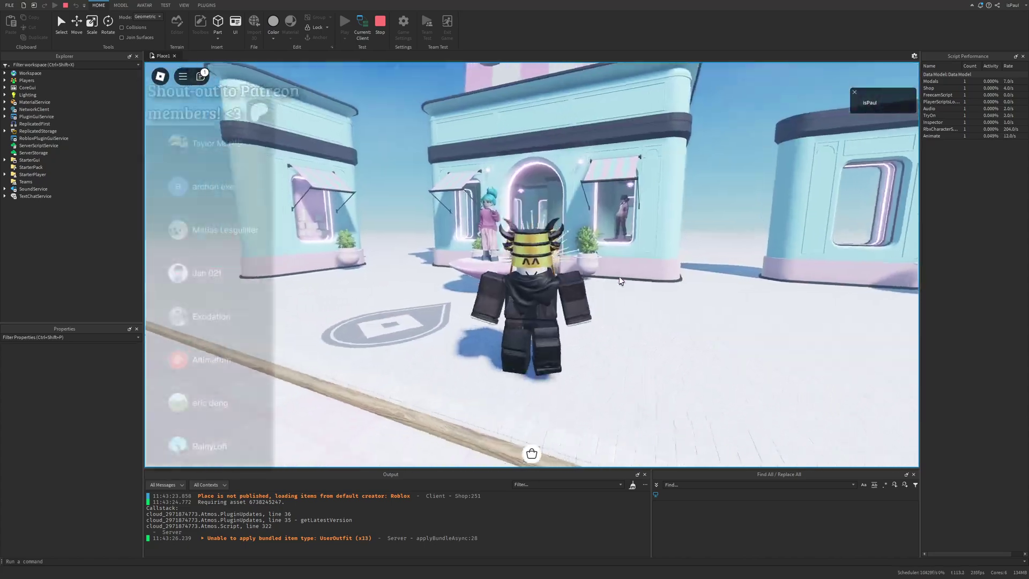
{"action": "key", "text": "w"}
{"action": "mouse_move", "coordinate": [621, 279]}
{"action": "right_mouse_down"}
{"action": "mouse_move", "coordinate": [634, 272]}
{"action": "mouse_move", "coordinate": [612, 293]}
{"action": "right_mouse_up"}
{"action": "key", "text": "s"}
{"action": "key", "text": "space"}
{"action": "key", "text": "w"}
{"action": "key", "text": "s"}
{"action": "key", "text": "w"}
{"action": "key", "text": "d"}
{"action": "key", "text": "a"}
{"action": "key", "text": "d"}
{"action": "key", "text": "a"}
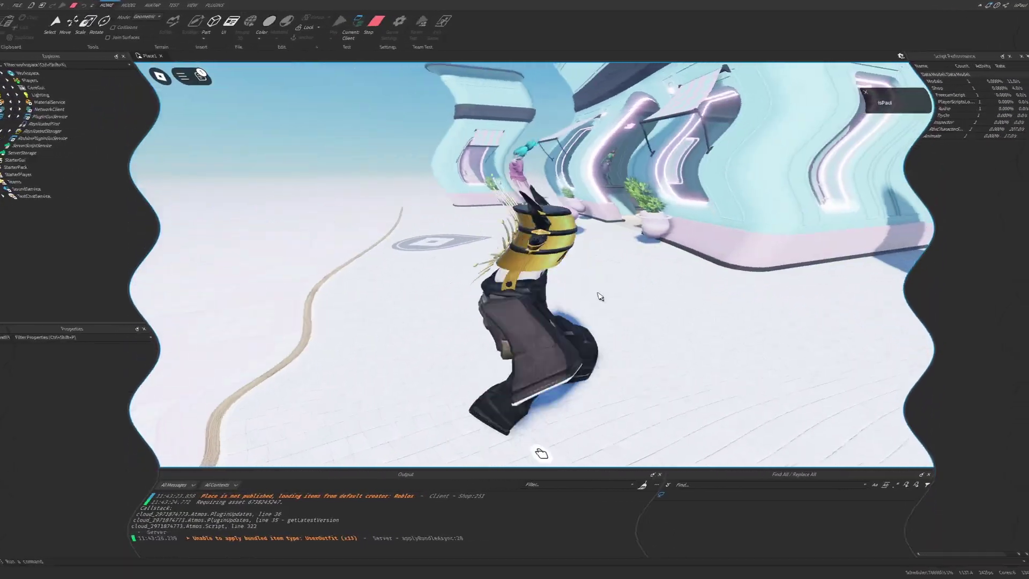
{"action": "right_click_drag", "start_coordinate": [641, 291], "coordinate": [641, 291]}
{"action": "scroll", "coordinate": [641, 291], "scroll_direction": "down", "scroll_amount": 1}
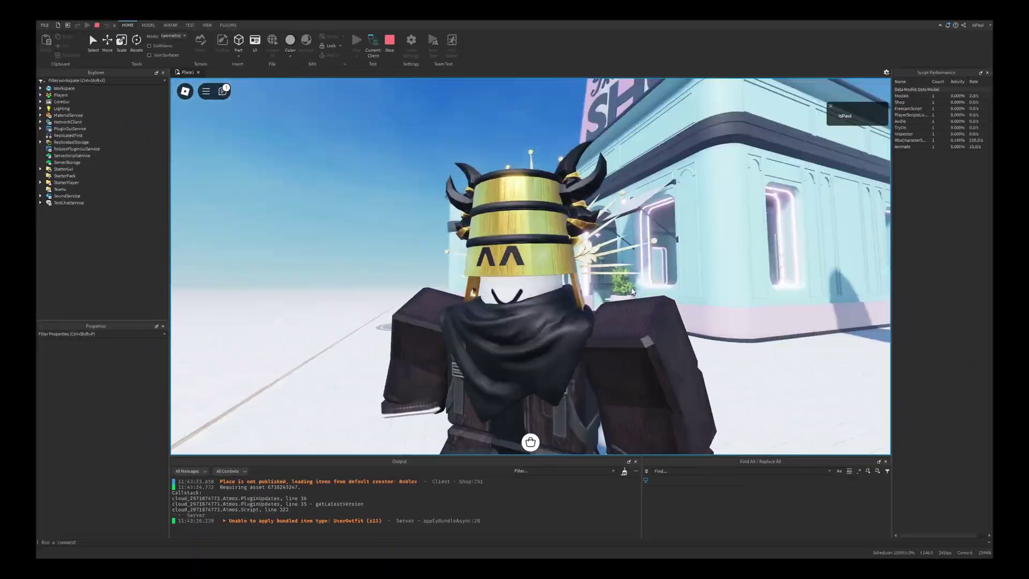
{"action": "scroll", "coordinate": [632, 291], "scroll_direction": "down", "scroll_amount": 2}
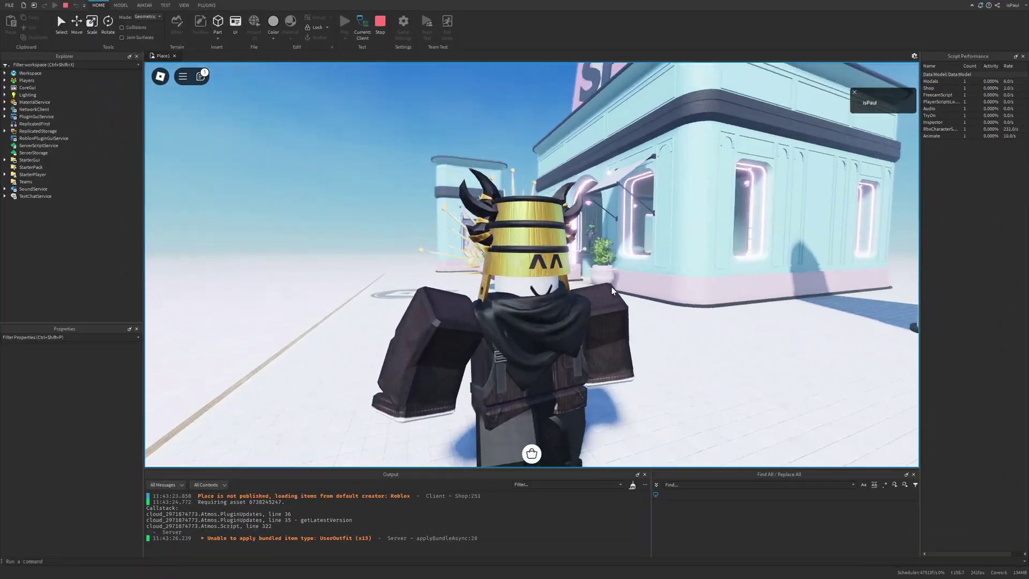
{"action": "right_click_drag", "start_coordinate": [613, 292], "coordinate": [613, 291]}
{"action": "key", "text": "a"}
{"action": "key", "text": "d"}
{"action": "key", "text": "s"}
{"action": "scroll", "coordinate": [612, 291], "scroll_direction": "down", "scroll_amount": 2}
{"action": "key", "text": "w"}
{"action": "key", "text": "s"}
{"action": "key", "text": "a"}
{"action": "key", "text": "s"}
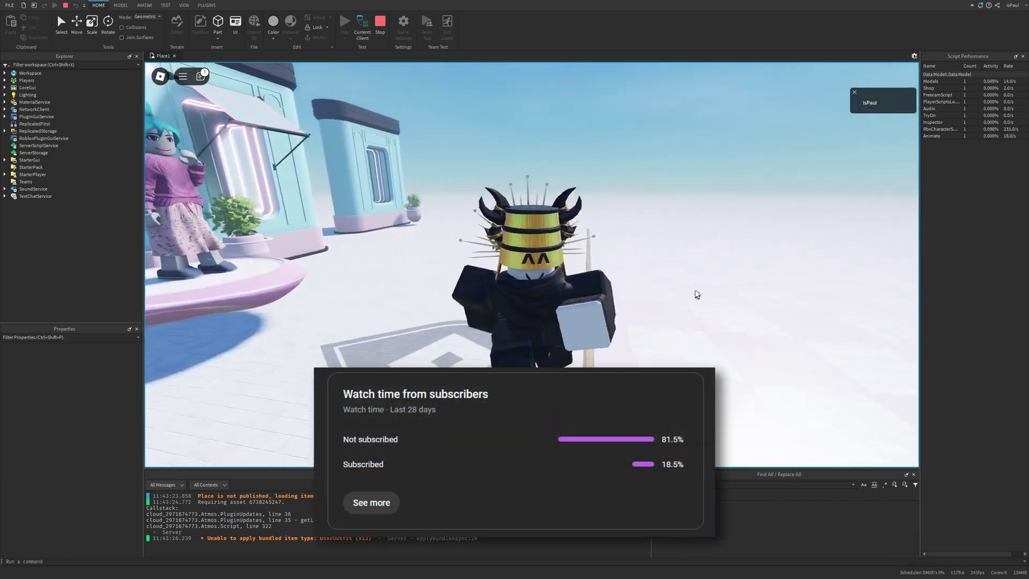
{"action": "key", "text": "w"}
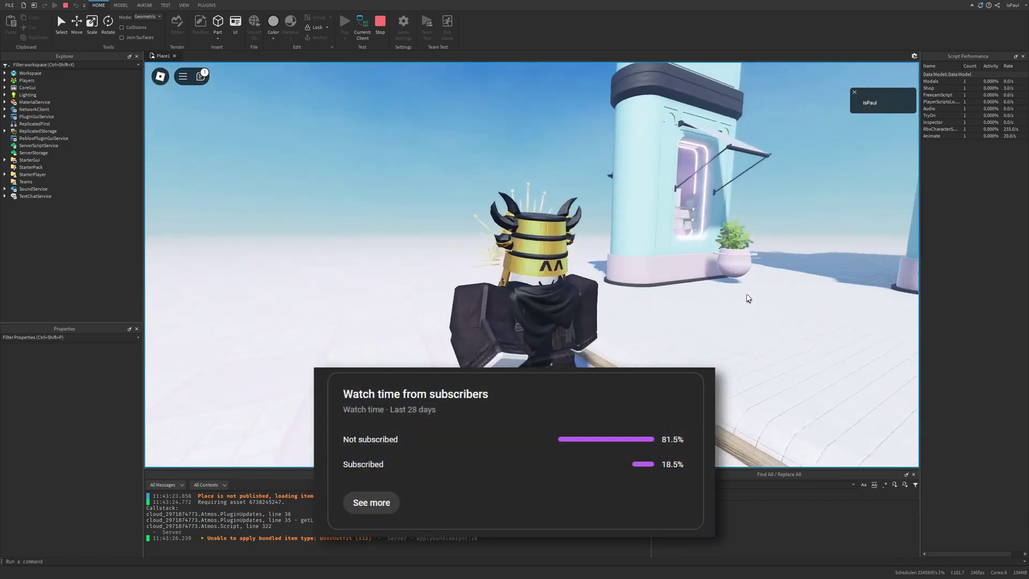
{"action": "key", "text": "s"}
{"action": "key", "text": "space"}
{"action": "right_click_drag", "start_coordinate": [749, 299], "coordinate": [732, 303]}
{"action": "key", "text": "w"}
{"action": "key", "text": "d"}
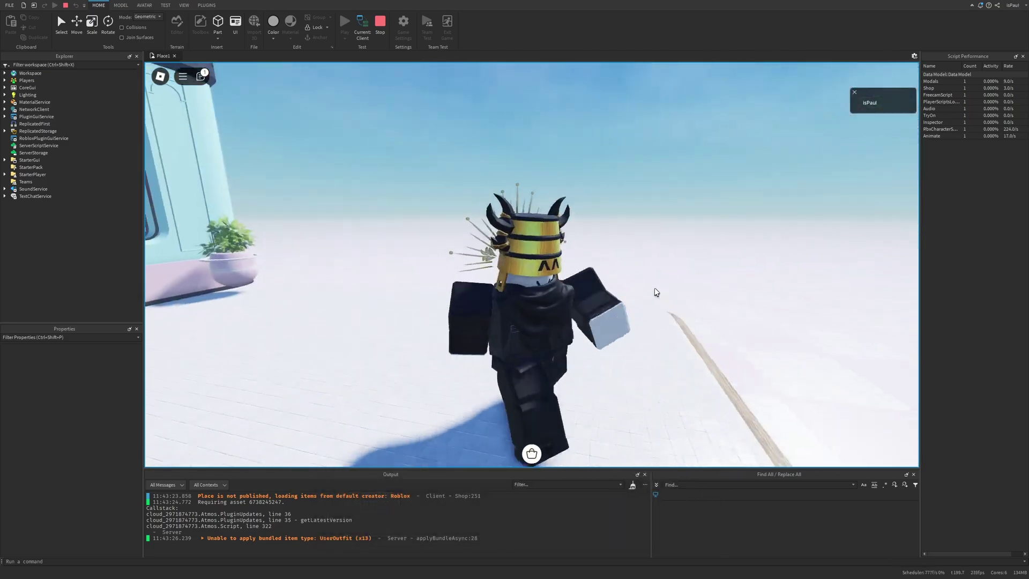
{"action": "key", "text": "s"}
{"action": "key", "text": "a"}
{"action": "right_click_drag", "start_coordinate": [673, 284], "coordinate": [674, 283]}
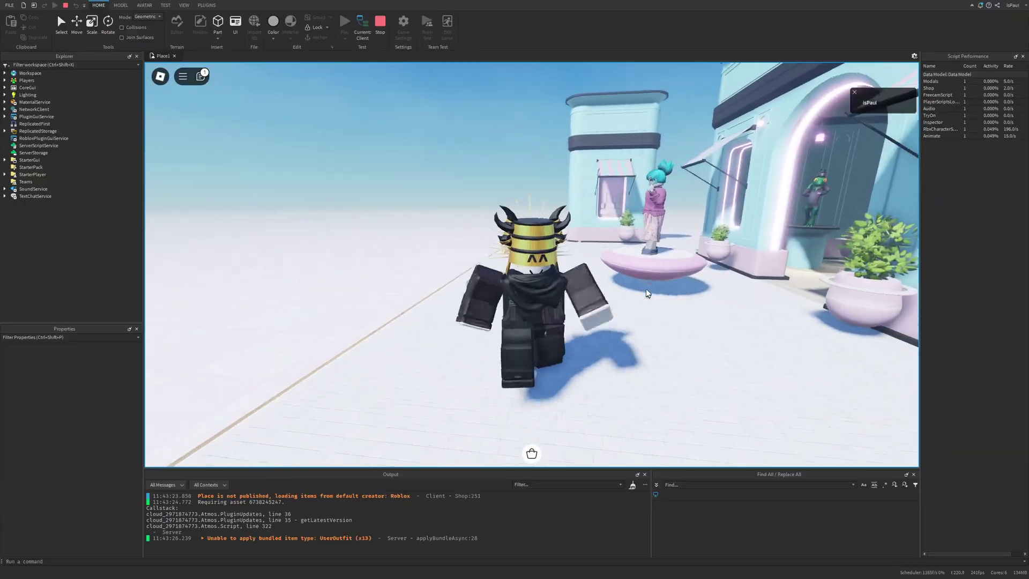
{"action": "key", "text": "s"}
{"action": "right_click_drag", "start_coordinate": [647, 290], "coordinate": [646, 290]}
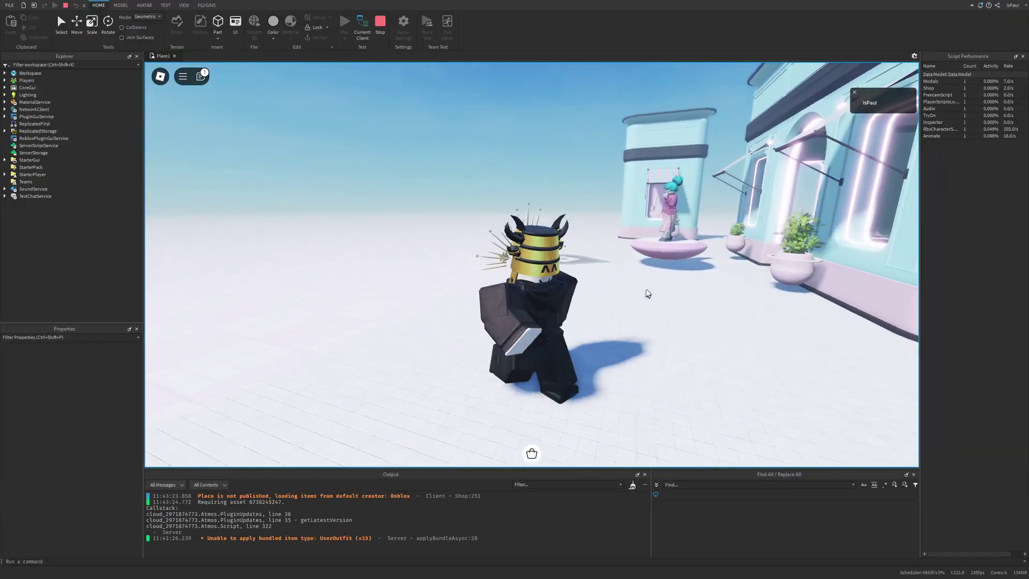
{"action": "key", "text": "s"}
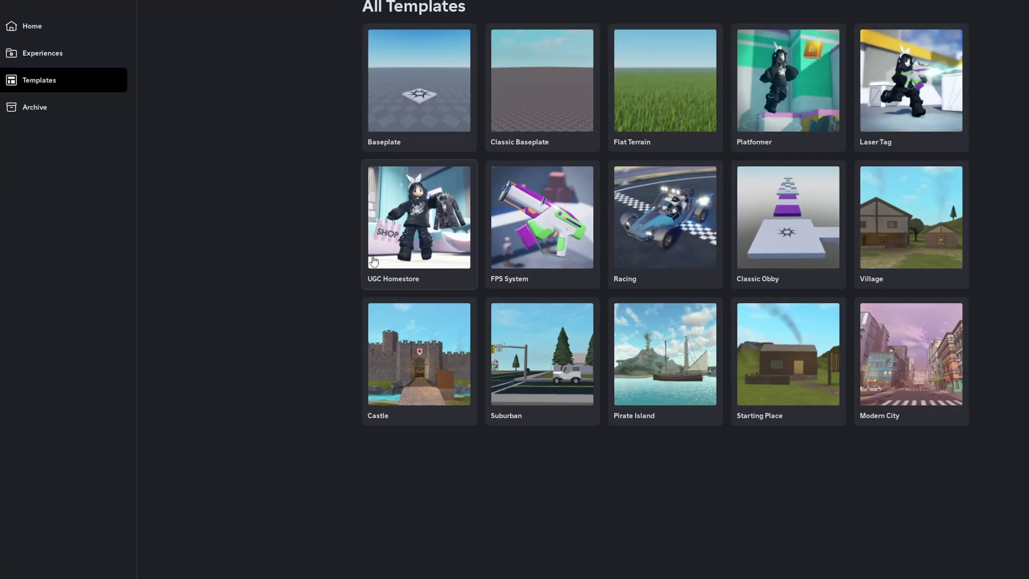
Create a new place from the UGC Homestore template and view the shop from farther away.
{"action": "left_click", "coordinate": [415, 257]}
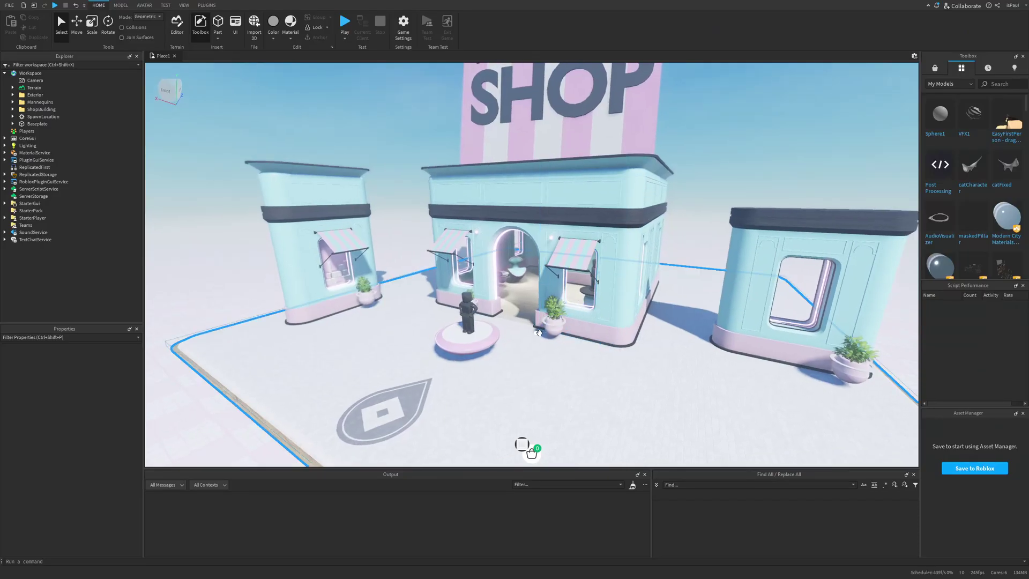
{"action": "right_click_drag", "start_coordinate": [566, 329], "coordinate": [556, 290]}
{"action": "key", "text": "s"}
{"action": "key", "text": "q"}
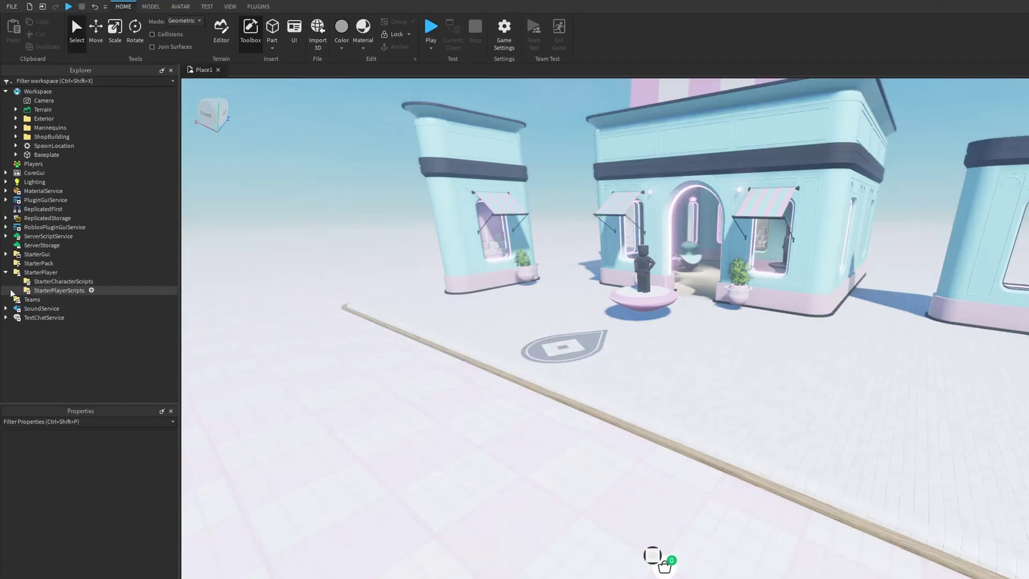
Expand StarterPlayer and StarterGui, and reveal the interface elements inside ShoppingGui.
{"action": "double_click", "coordinate": [19, 218]}
{"action": "left_click", "coordinate": [5, 254]}
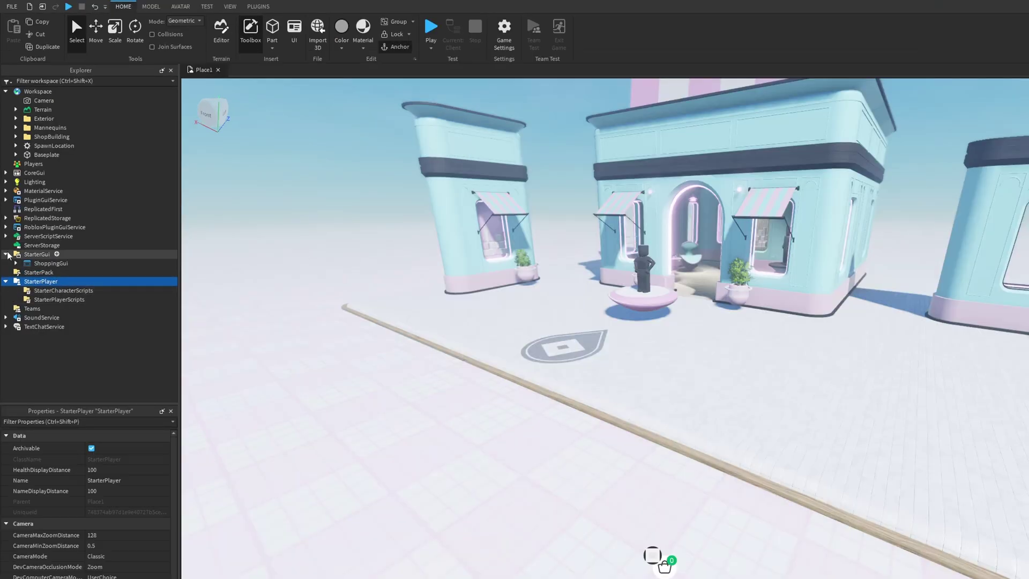
{"action": "left_click", "coordinate": [42, 263]}
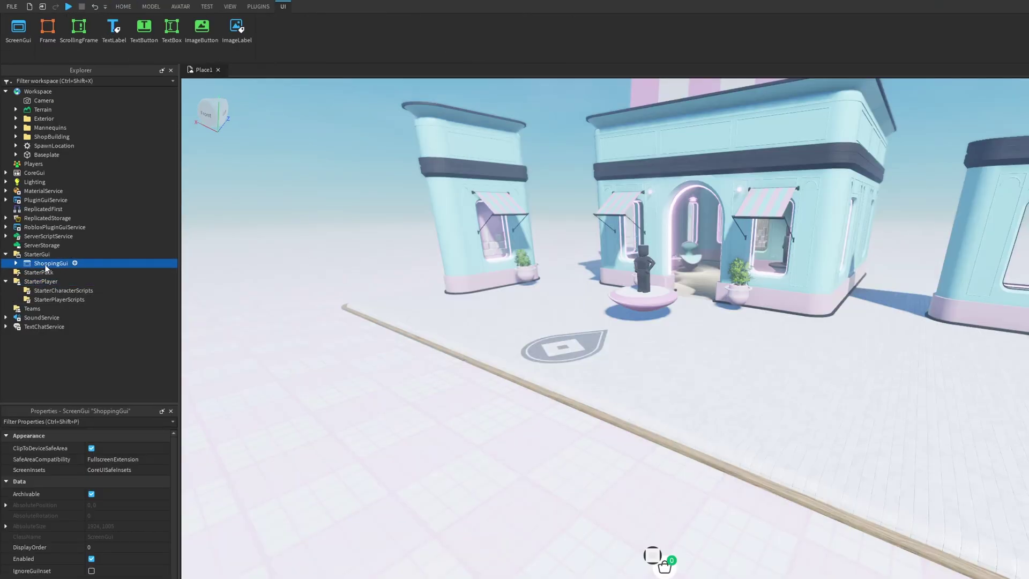
{"action": "left_click", "coordinate": [16, 263]}
{"action": "left_click", "coordinate": [20, 255]}
Expand ServerScriptService and go through its README, TryOn, Mannequins and Checkout scripts.
{"action": "left_click", "coordinate": [27, 236]}
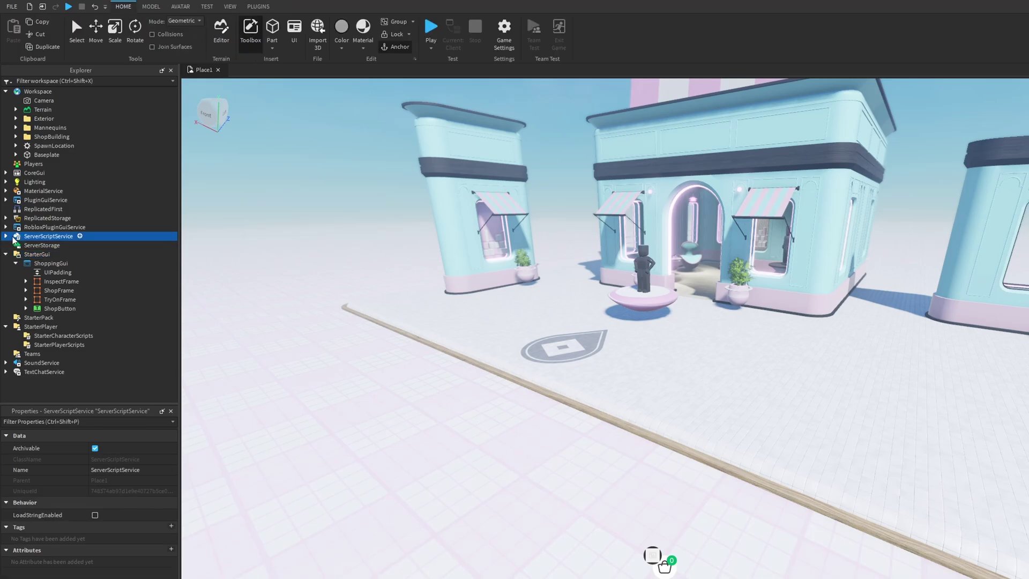
{"action": "left_click", "coordinate": [5, 236]}
{"action": "left_click", "coordinate": [16, 308]}
{"action": "left_click_drag", "start_coordinate": [45, 282], "coordinate": [48, 275]}
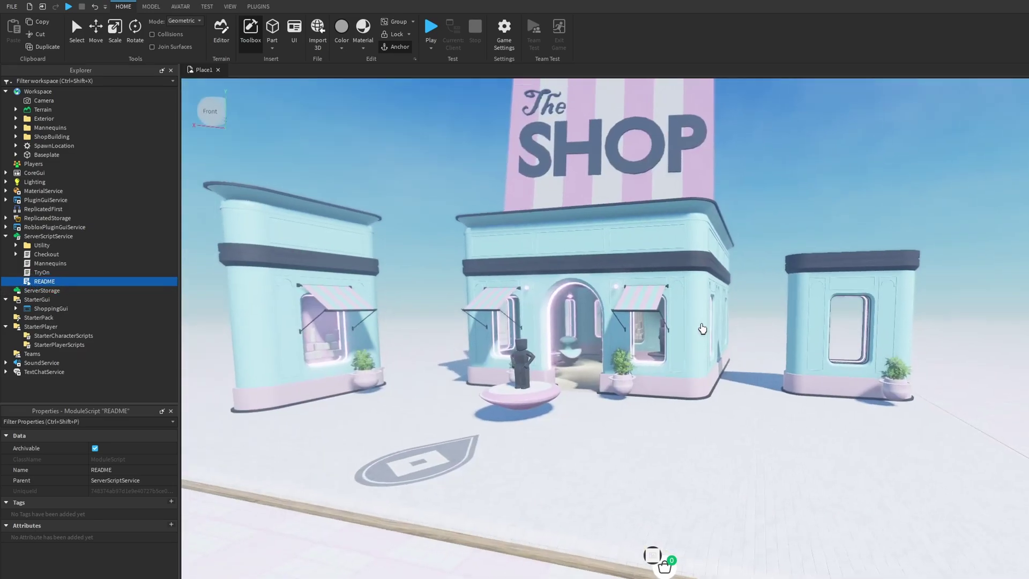
{"action": "right_click_drag", "start_coordinate": [703, 330], "coordinate": [700, 346]}
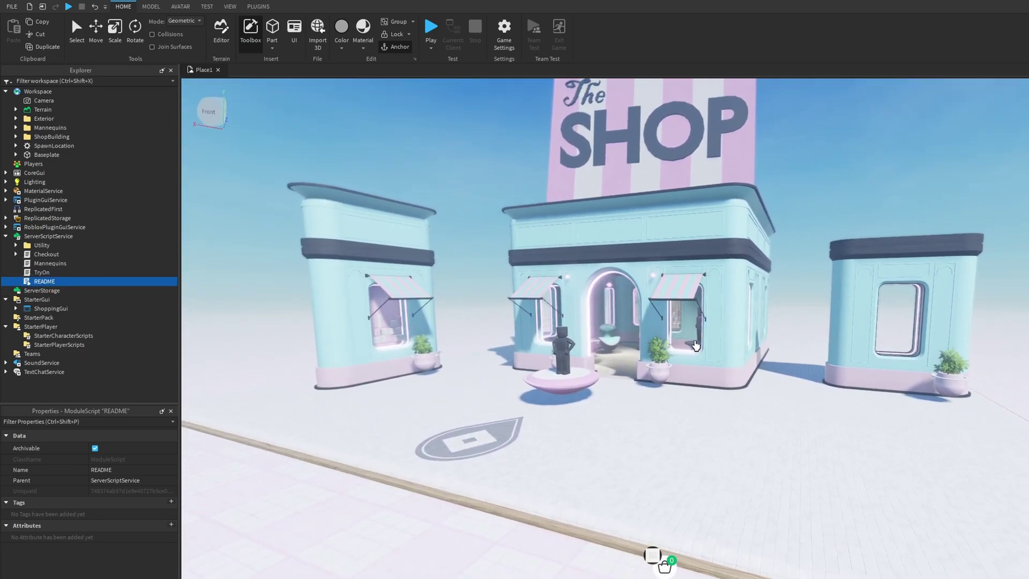
{"action": "scroll", "coordinate": [662, 336], "scroll_direction": "down", "scroll_amount": 3}
{"action": "left_click", "coordinate": [45, 272]}
{"action": "key", "text": "Up"}
{"action": "key", "text": "Up"}
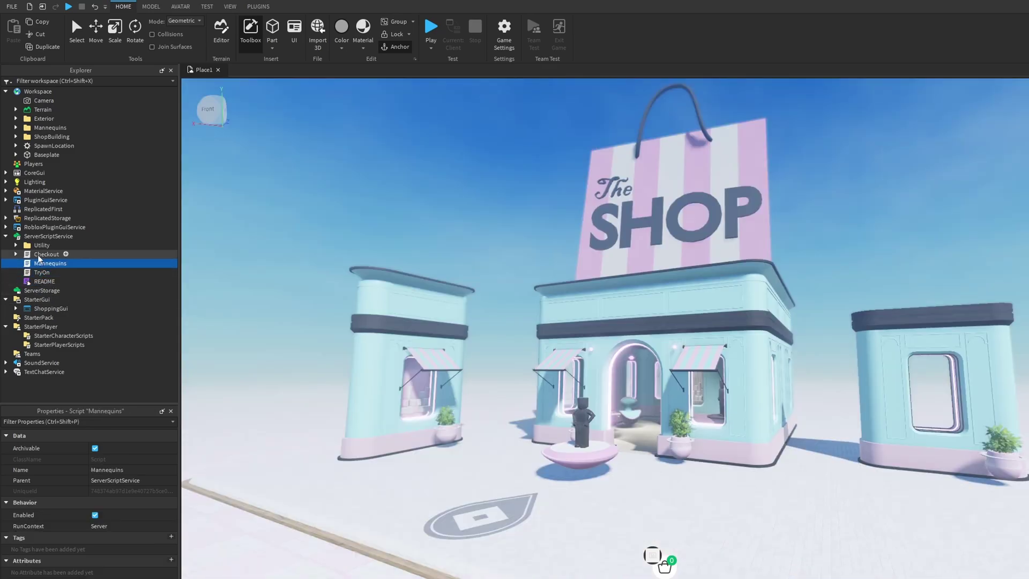
Expand ServerScriptService's Utility folder and its TypeValidation subfolder to view the validation modules.
{"action": "left_click", "coordinate": [15, 245]}
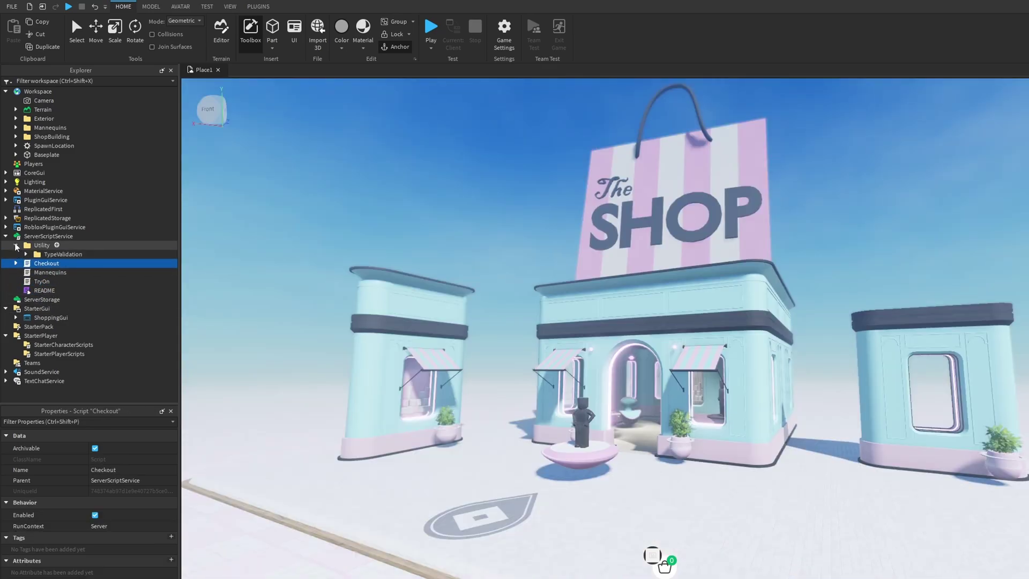
{"action": "left_click", "coordinate": [26, 254]}
{"action": "left_click", "coordinate": [50, 255]}
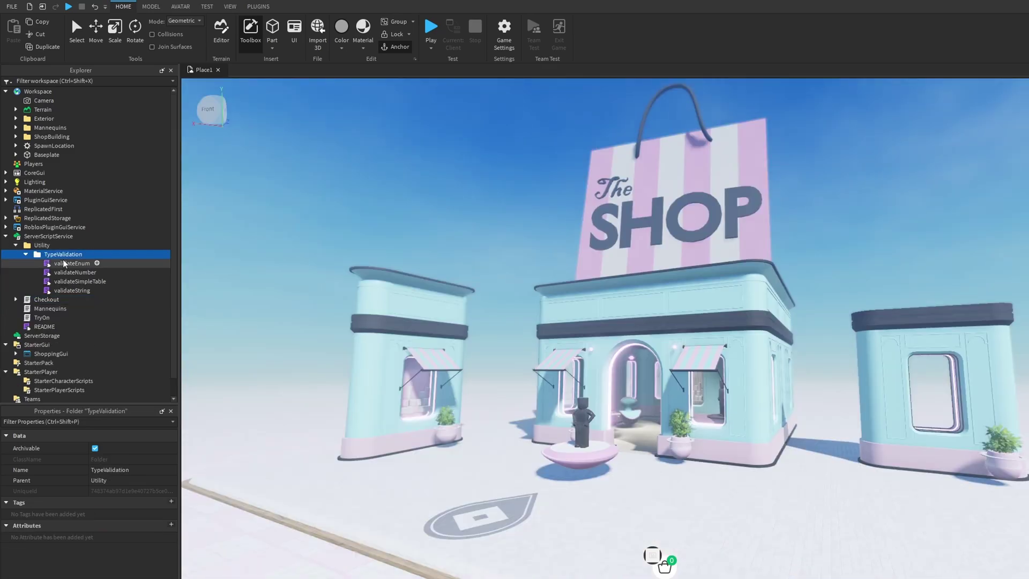
Look through the Client, Remotes and Utility folders in ReplicatedStorage.
{"action": "left_click", "coordinate": [45, 228]}
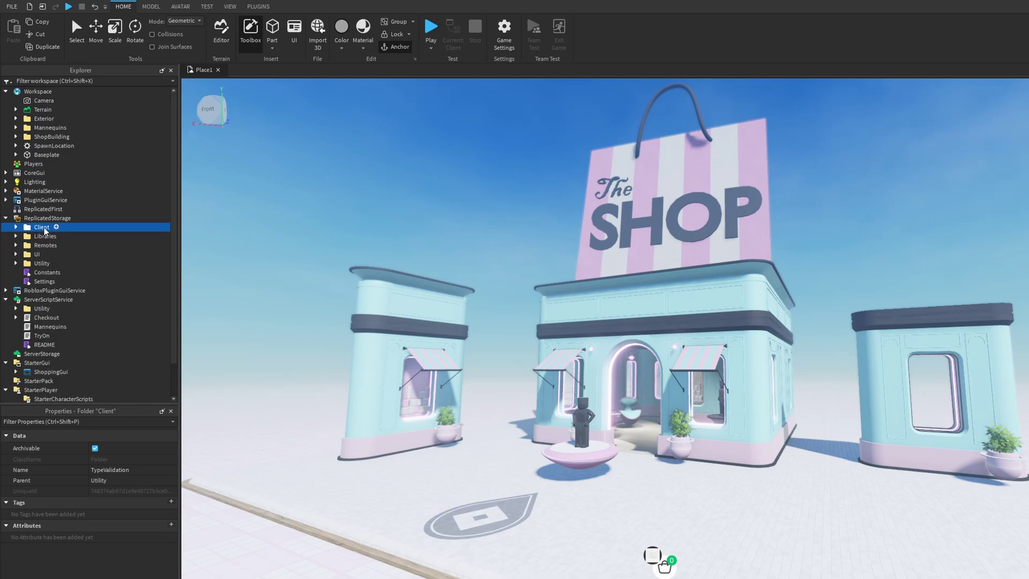
{"action": "left_click", "coordinate": [42, 245]}
{"action": "left_click", "coordinate": [38, 263]}
{"action": "left_click", "coordinate": [34, 227]}
{"action": "left_click", "coordinate": [35, 244]}
Expand the Mannequins folder in Workspace and select each of its mannequin models in turn.
{"action": "left_click", "coordinate": [32, 137]}
{"action": "left_click", "coordinate": [31, 127]}
{"action": "left_click", "coordinate": [16, 127]}
{"action": "left_click", "coordinate": [58, 137]}
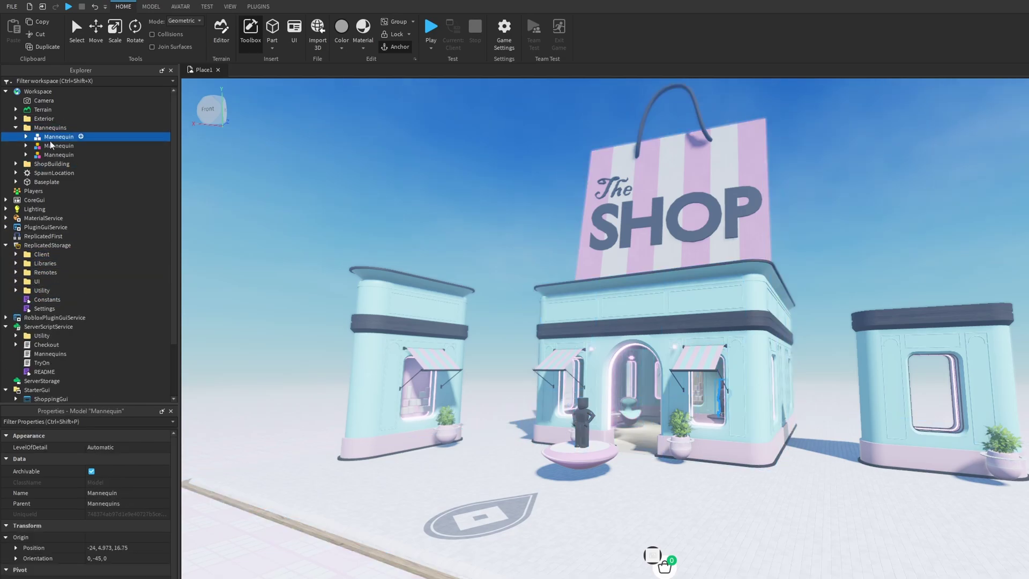
{"action": "left_click", "coordinate": [56, 146]}
{"action": "left_click", "coordinate": [53, 154]}
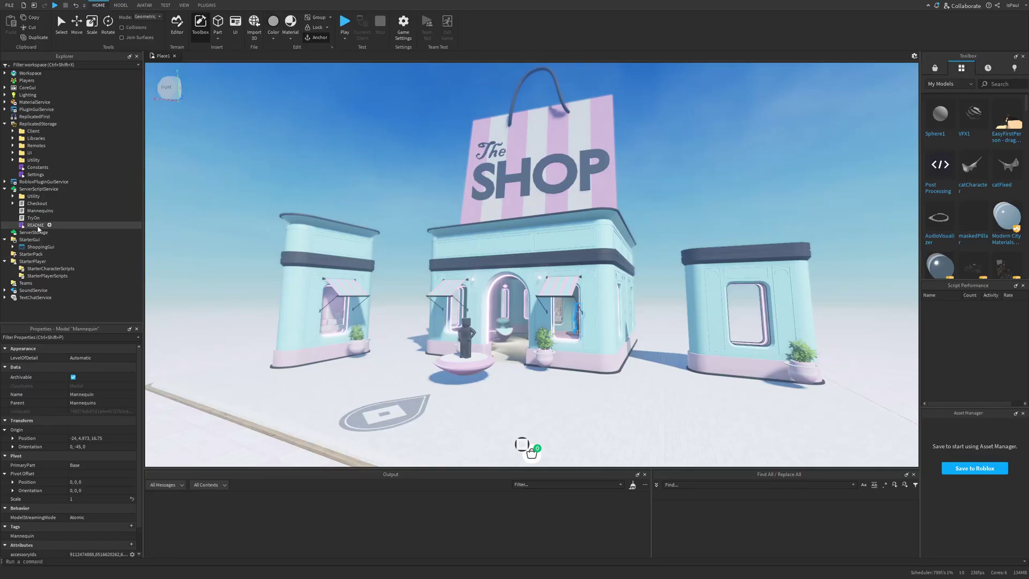
Open the README module script and skim through its sections from the overview to the project structure.
{"action": "double_click", "coordinate": [38, 226]}
{"action": "left_click_drag", "start_coordinate": [249, 95], "coordinate": [173, 75]}
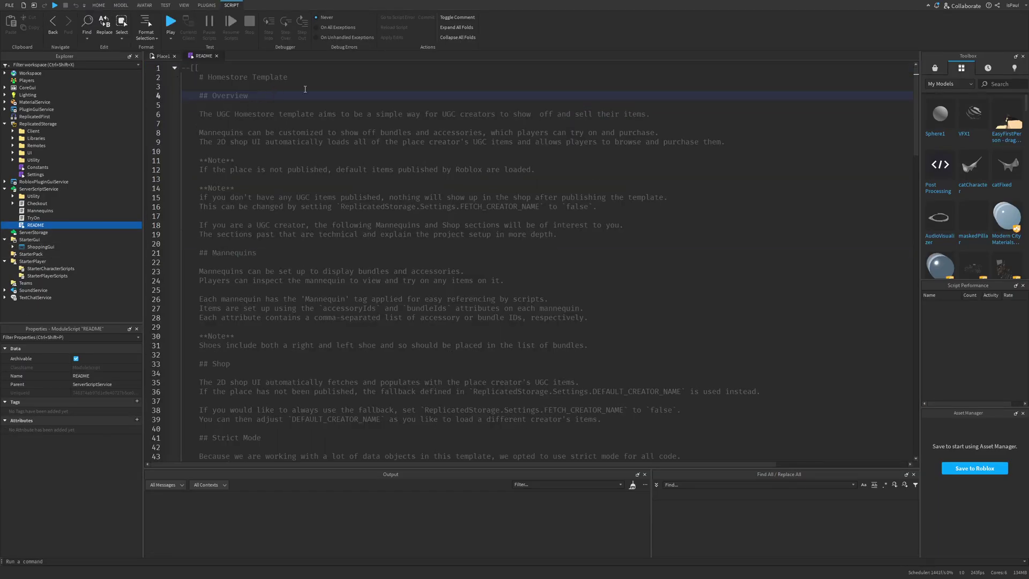
{"action": "scroll", "coordinate": [432, 228], "scroll_direction": "down", "scroll_amount": 20}
{"action": "scroll", "coordinate": [432, 229], "scroll_direction": "up", "scroll_amount": 20}
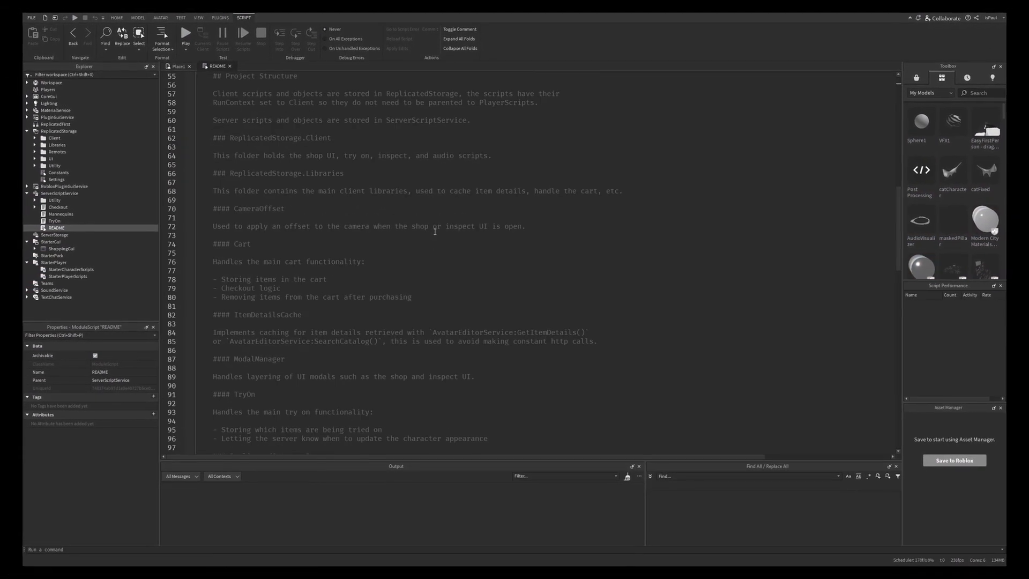
{"action": "scroll", "coordinate": [436, 232], "scroll_direction": "up", "scroll_amount": 1}
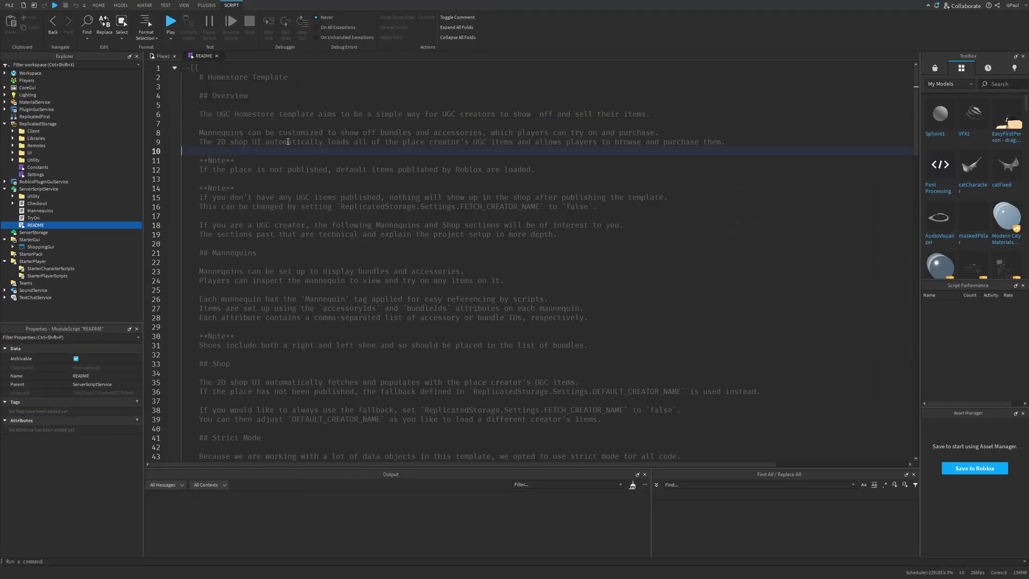
Read the README's Overview and its note about default items in unpublished places.
{"action": "left_click_drag", "start_coordinate": [649, 115], "coordinate": [288, 114]}
{"action": "left_click_drag", "start_coordinate": [398, 128], "coordinate": [443, 132]}
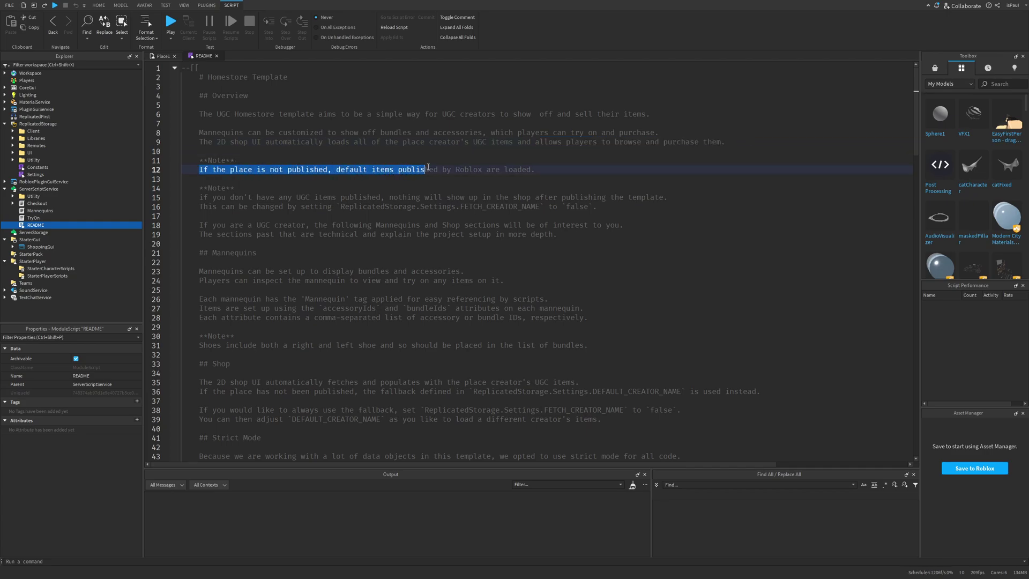
{"action": "left_click", "coordinate": [531, 176]}
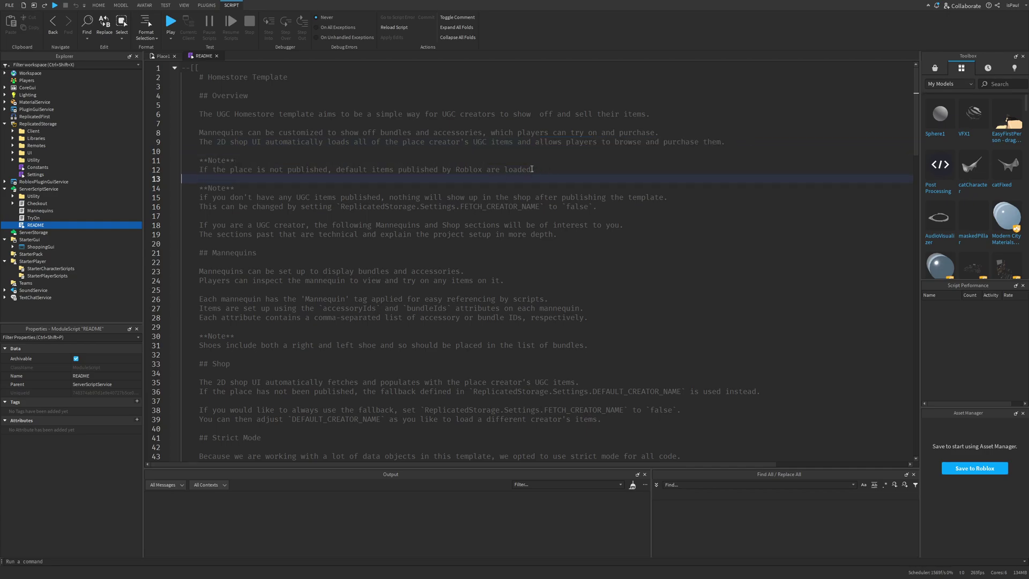
Return to the place view and start saving the place to Roblox.
{"action": "left_click", "coordinate": [159, 56]}
{"action": "left_click", "coordinate": [973, 469]}
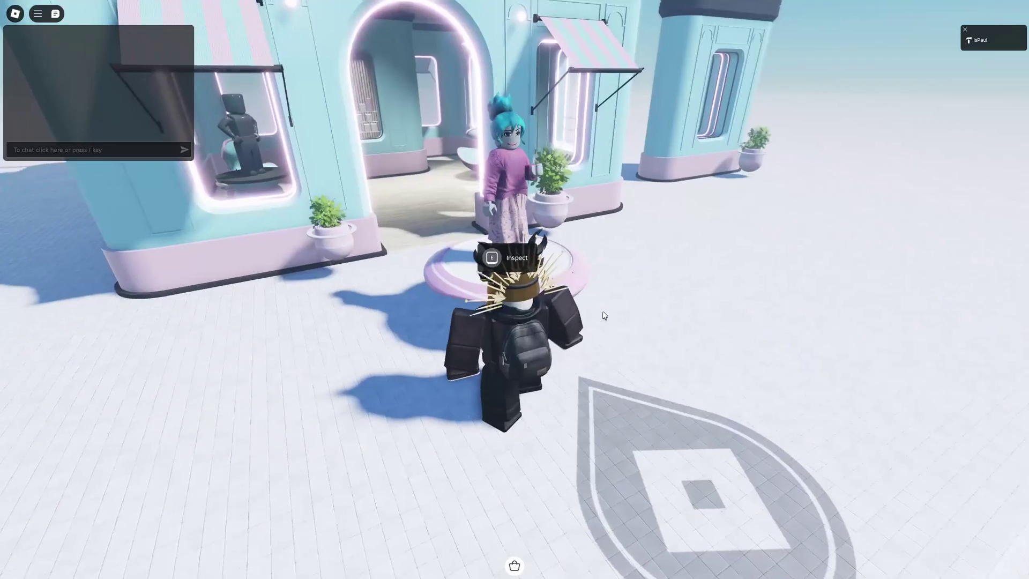
Check the in-game menu's settings in the running experience, close it, and open the shopping catalog.
{"action": "key", "text": "Escape"}
{"action": "left_click", "coordinate": [450, 154]}
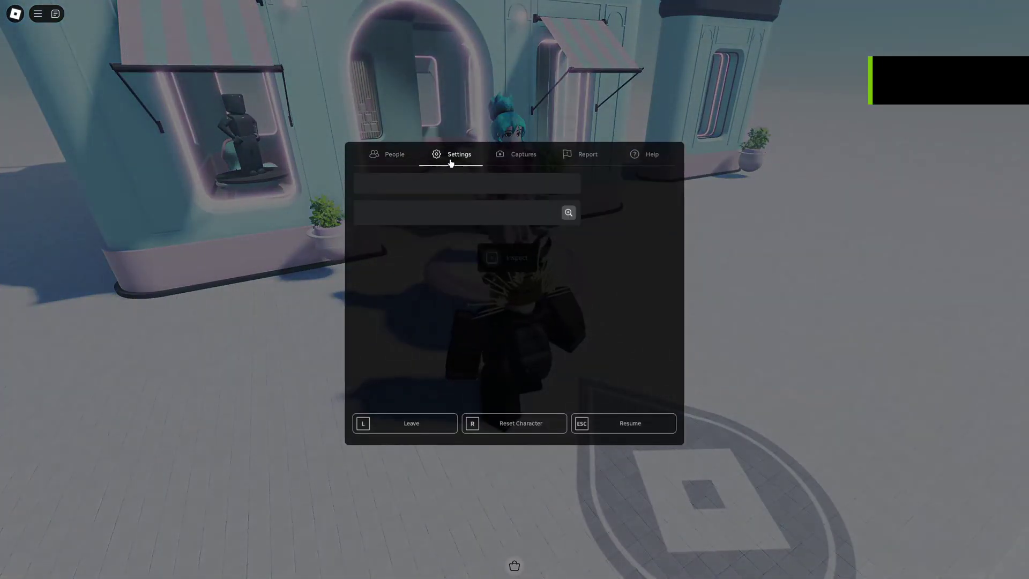
{"action": "key", "text": "Escape"}
{"action": "left_click", "coordinate": [515, 565]}
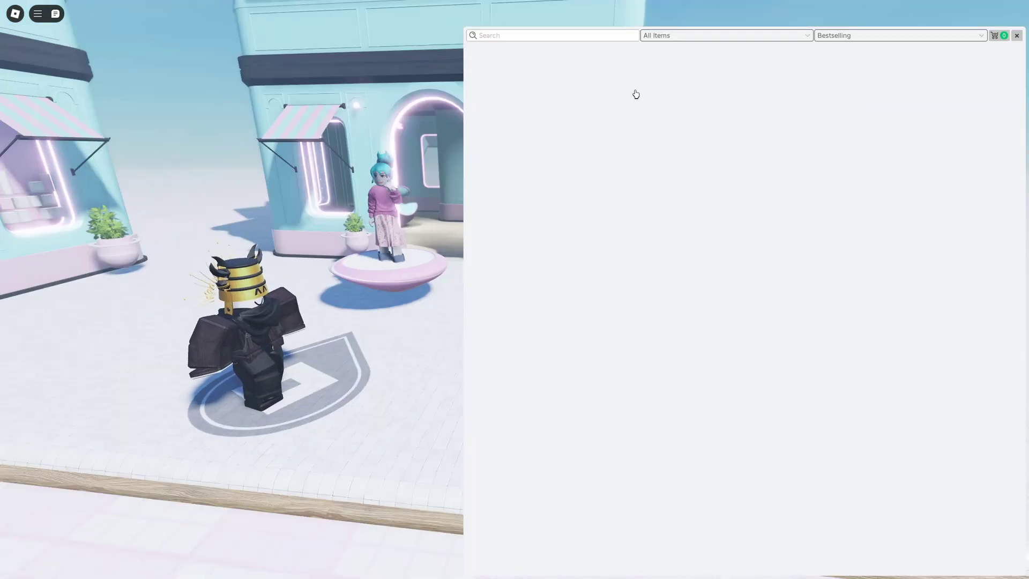
{"action": "key", "text": "a"}
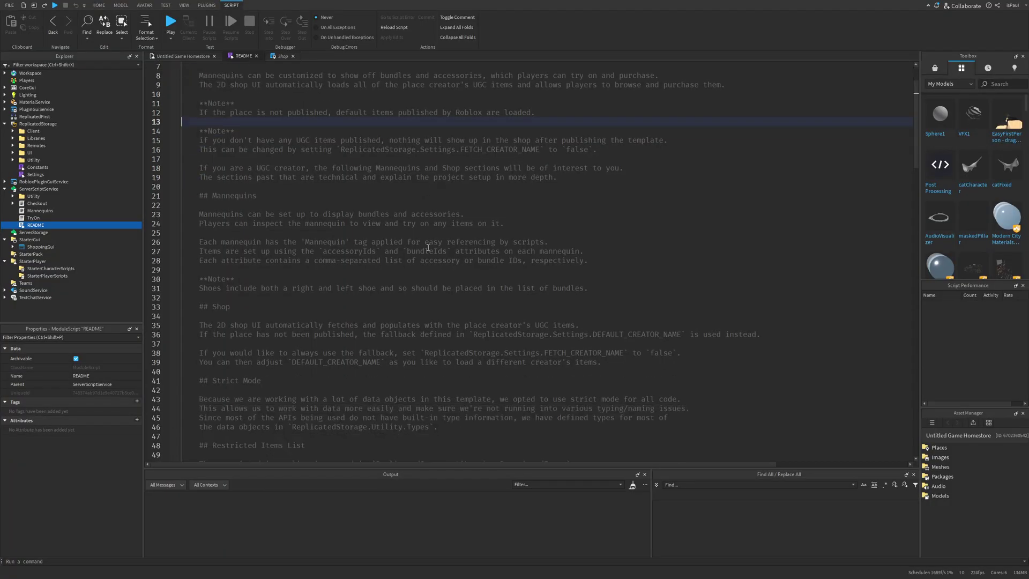
Dock the README script side by side with the 3D view of the shop.
{"action": "scroll", "coordinate": [447, 194], "scroll_direction": "up", "scroll_amount": 2}
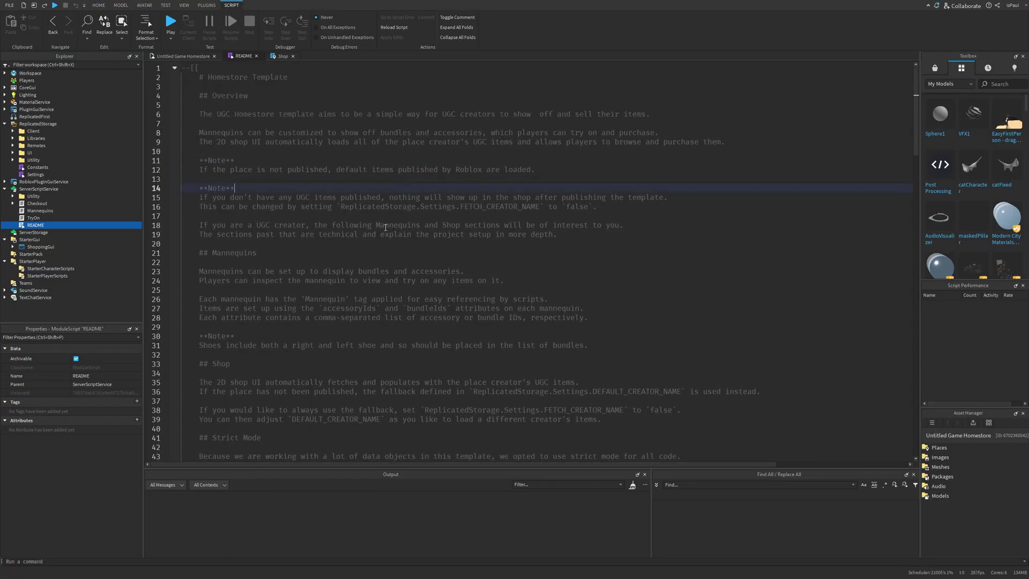
{"action": "left_click_drag", "start_coordinate": [236, 56], "coordinate": [544, 259]}
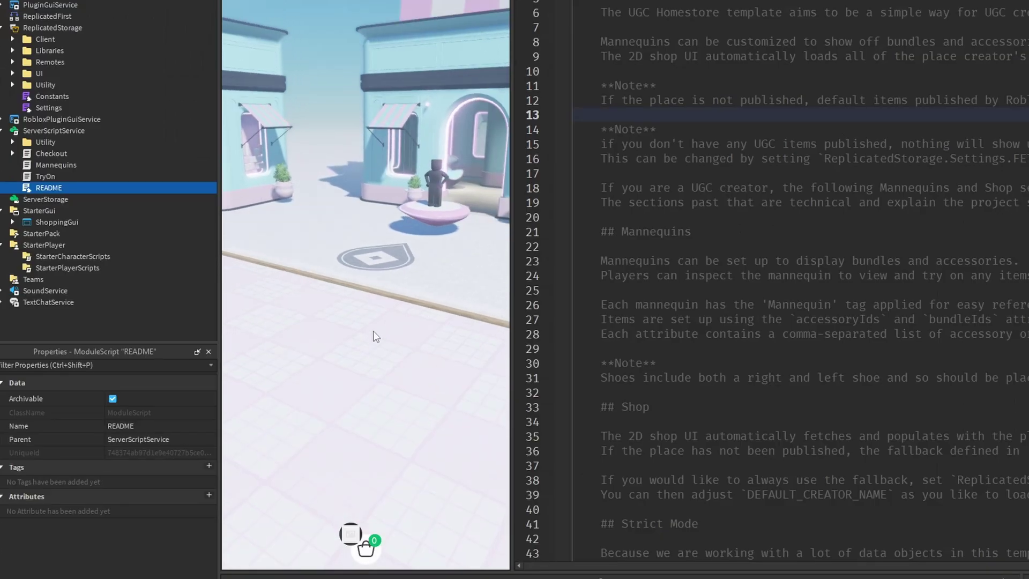
{"action": "left_click", "coordinate": [373, 331]}
{"action": "key", "text": "d"}
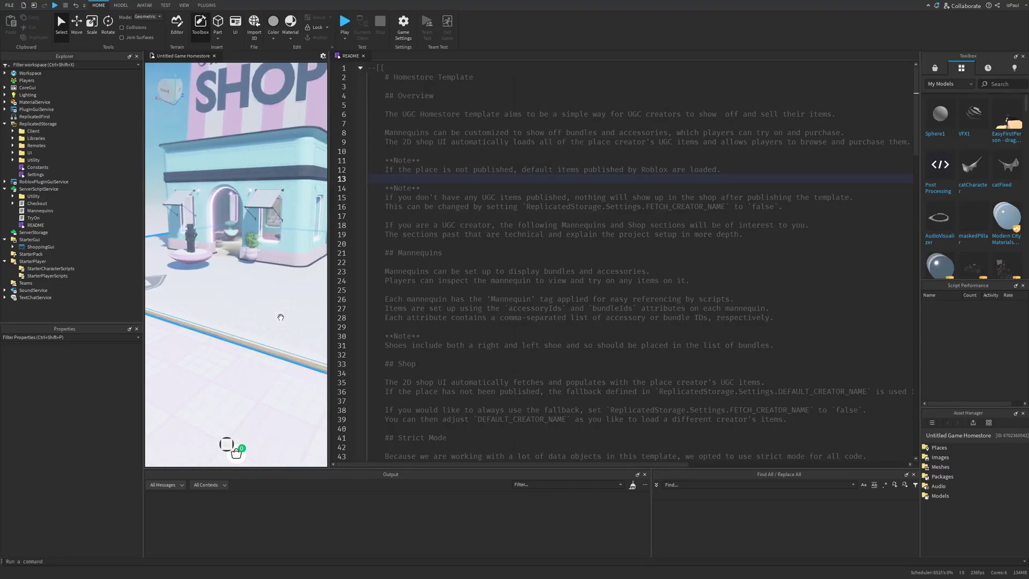
{"action": "right_click_drag", "start_coordinate": [281, 317], "coordinate": [288, 345]}
{"action": "left_click", "coordinate": [281, 317]}
{"action": "left_click", "coordinate": [288, 346]}
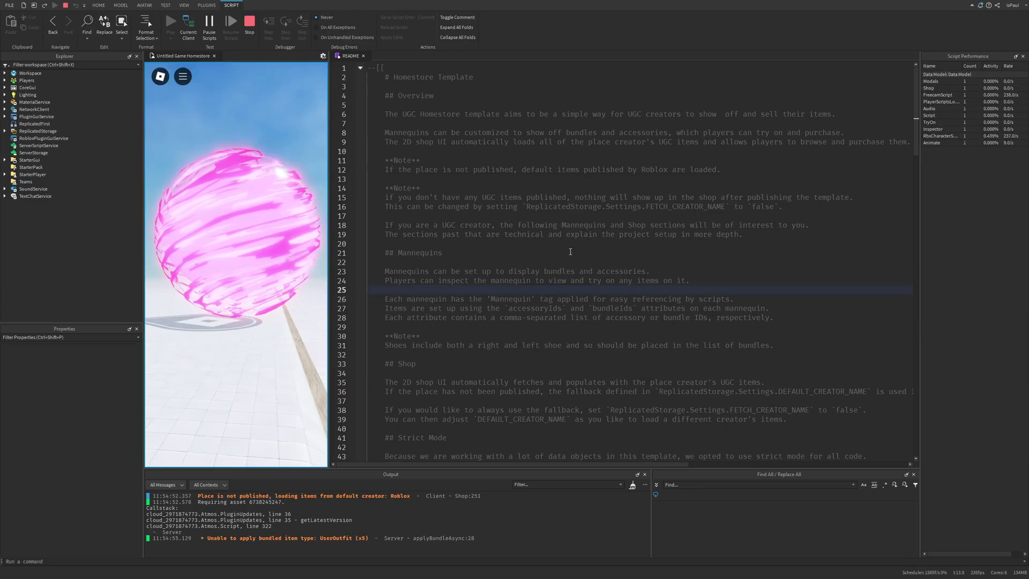
Read the README note on having no published UGC items and the FETCH_CREATOR_NAME setting.
{"action": "left_click_drag", "start_coordinate": [548, 252], "coordinate": [536, 161]}
{"action": "left_click", "coordinate": [530, 259]}
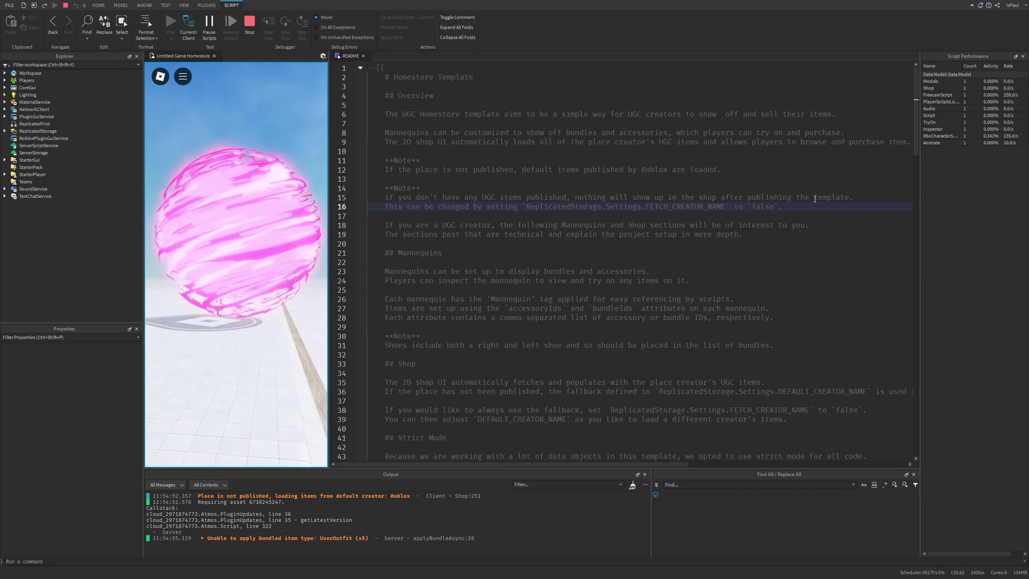
{"action": "key", "text": "Down"}
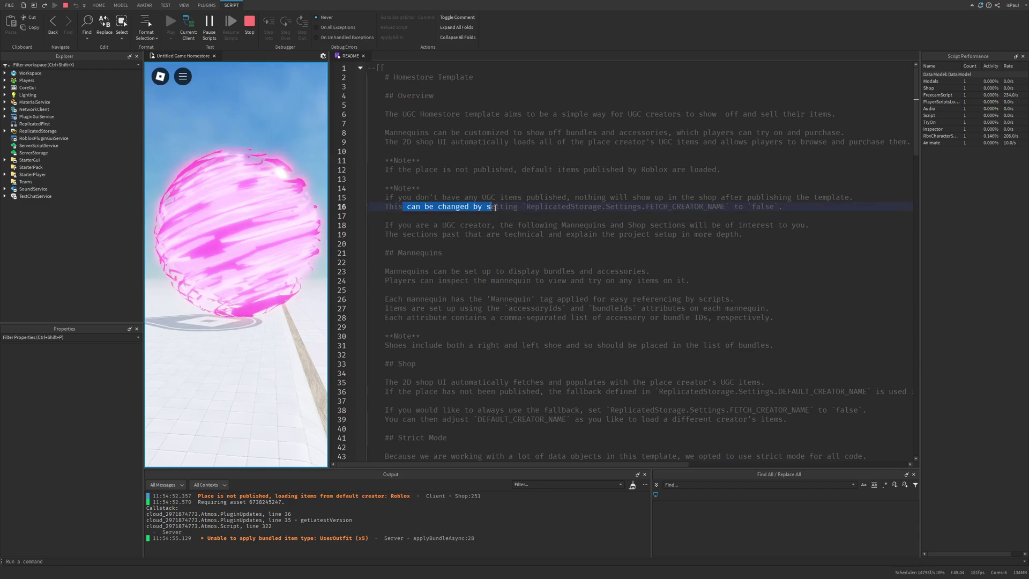
{"action": "left_click_drag", "start_coordinate": [500, 208], "coordinate": [654, 209]}
{"action": "left_click", "coordinate": [782, 213]}
Read the README lines pointing UGC creators to the Mannequins and Shop sections and to the technical setup sections.
{"action": "left_click_drag", "start_coordinate": [416, 226], "coordinate": [721, 226]}
{"action": "left_click_drag", "start_coordinate": [632, 225], "coordinate": [810, 217]}
{"action": "left_click", "coordinate": [810, 234]}
{"action": "left_click_drag", "start_coordinate": [415, 234], "coordinate": [750, 237]}
{"action": "left_click", "coordinate": [770, 241]}
{"action": "left_click", "coordinate": [715, 257]}
Skim the README's remaining sections, then study how the Mannequins section describes displaying items and the Mannequin tag.
{"action": "scroll", "coordinate": [536, 241], "scroll_direction": "down", "scroll_amount": 3}
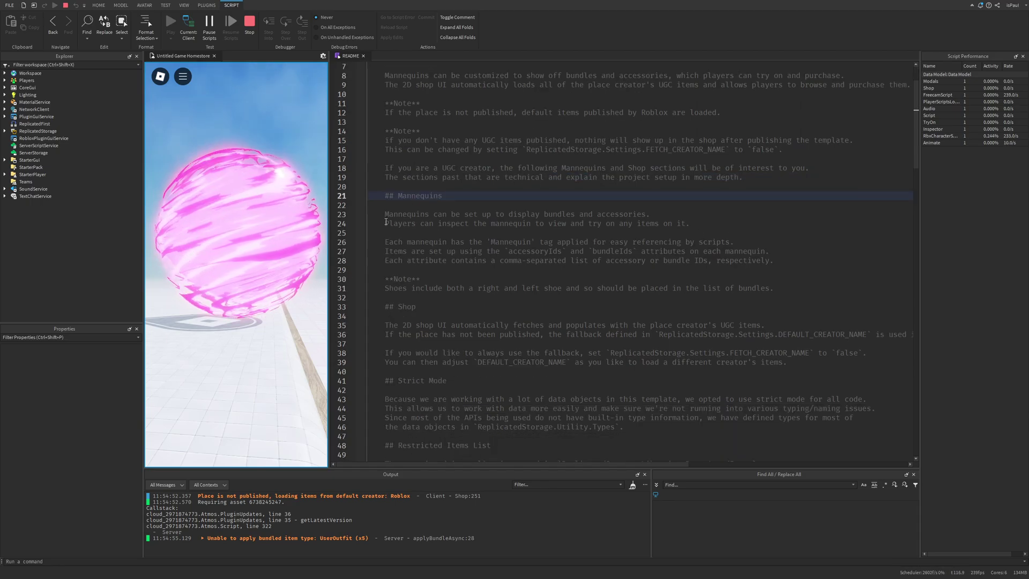
{"action": "scroll", "coordinate": [402, 187], "scroll_direction": "down", "scroll_amount": 12}
{"action": "left_click_drag", "start_coordinate": [391, 170], "coordinate": [533, 184]}
{"action": "scroll", "coordinate": [533, 207], "scroll_direction": "down", "scroll_amount": 5}
{"action": "scroll", "coordinate": [530, 213], "scroll_direction": "up", "scroll_amount": 19}
{"action": "scroll", "coordinate": [451, 215], "scroll_direction": "down", "scroll_amount": 1}
{"action": "left_click_drag", "start_coordinate": [444, 198], "coordinate": [641, 196]}
{"action": "scroll", "coordinate": [439, 201], "scroll_direction": "down", "scroll_amount": 2}
{"action": "left_click", "coordinate": [747, 187]}
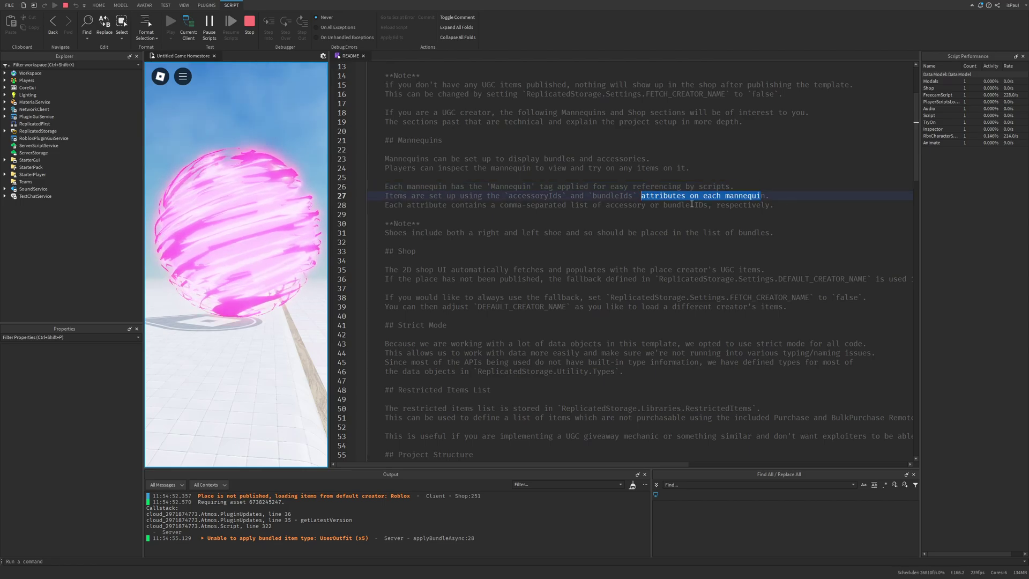
Examine the README lines on the accessoryIds and bundleIds attributes and the note on listing shoes as bundles.
{"action": "left_click_drag", "start_coordinate": [561, 196], "coordinate": [522, 195]}
{"action": "left_click_drag", "start_coordinate": [596, 196], "coordinate": [619, 196]}
{"action": "left_click_drag", "start_coordinate": [447, 205], "coordinate": [577, 206]}
{"action": "left_click", "coordinate": [567, 215]}
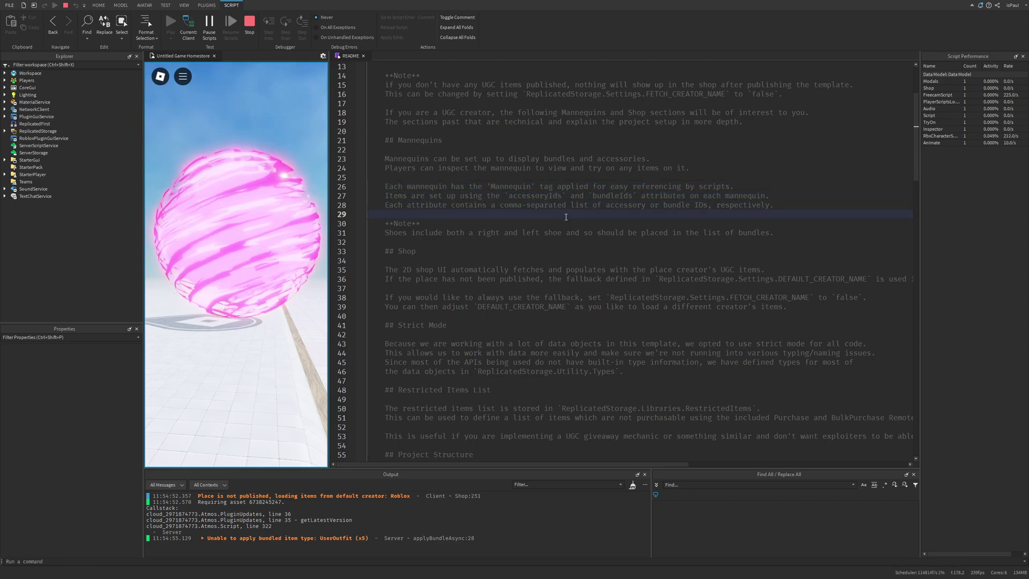
{"action": "left_click_drag", "start_coordinate": [397, 233], "coordinate": [500, 234]}
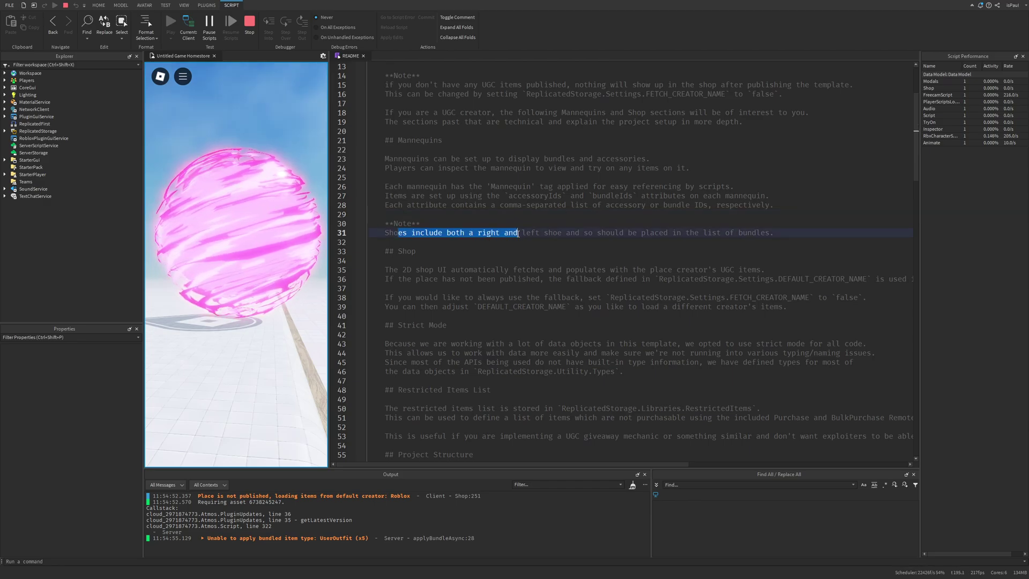
{"action": "left_click", "coordinate": [507, 241]}
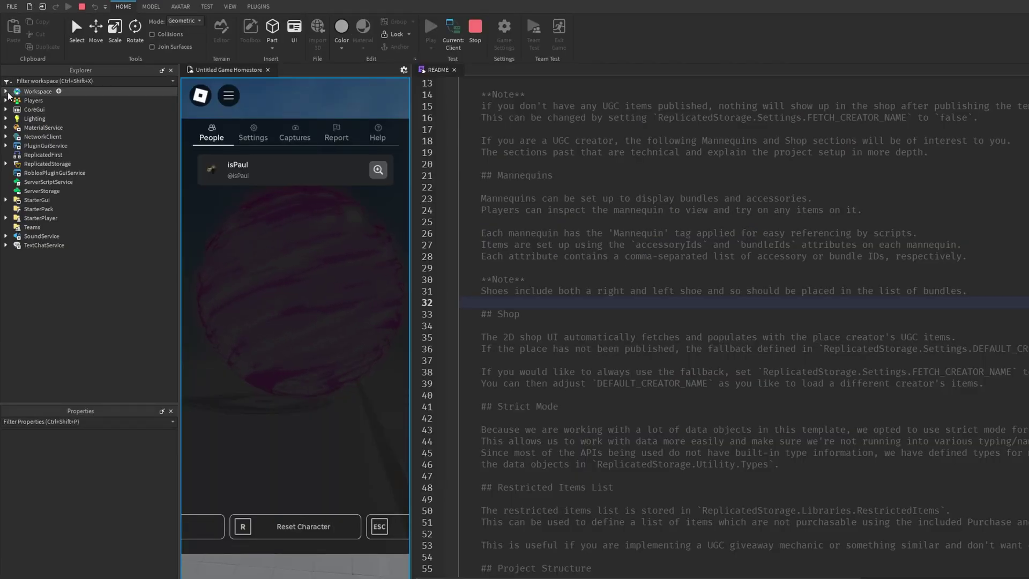
Expand Workspace's Mannequins folder and inspect the properties of the first mannequin.
{"action": "left_click", "coordinate": [6, 91]}
{"action": "left_click", "coordinate": [16, 127]}
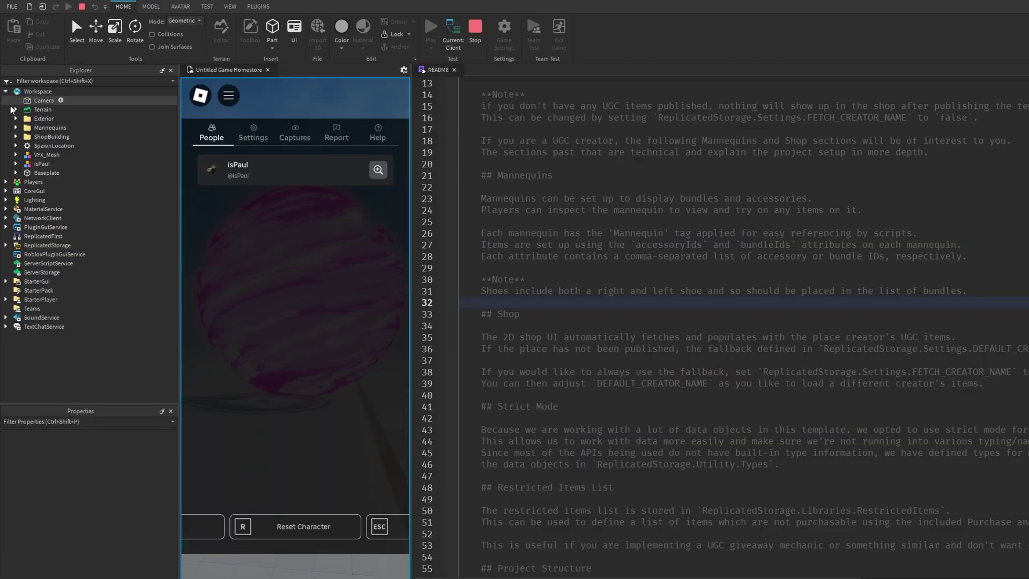
{"action": "left_click", "coordinate": [59, 137]}
{"action": "scroll", "coordinate": [104, 516], "scroll_direction": "down", "scroll_amount": 2}
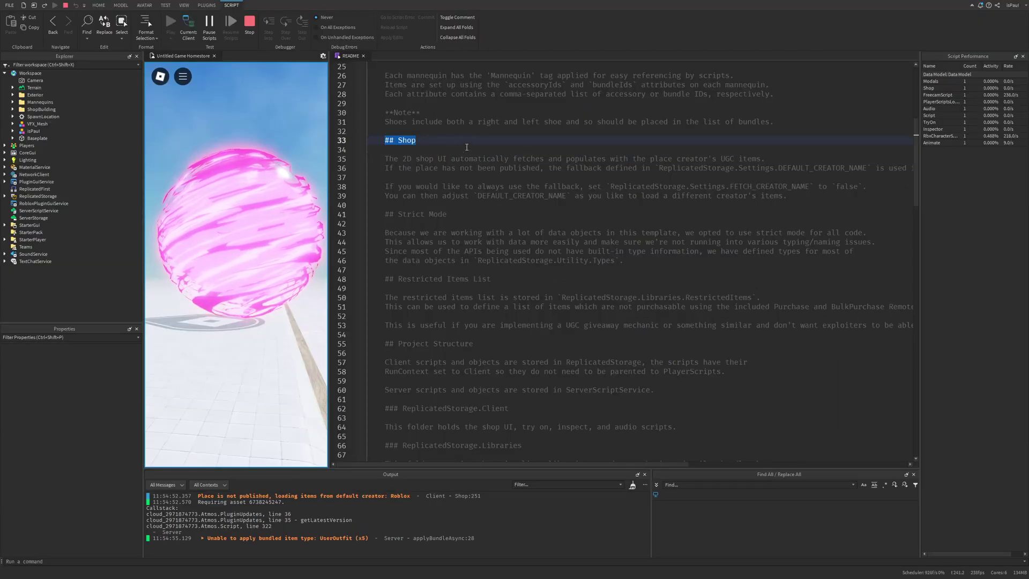
Read the README's Shop section on the DEFAULT_CREATOR_NAME fallback and the FETCH_CREATOR_NAME setting.
{"action": "scroll", "coordinate": [465, 145], "scroll_direction": "down", "scroll_amount": 1}
{"action": "left_click_drag", "start_coordinate": [398, 131], "coordinate": [375, 122]}
{"action": "left_click", "coordinate": [536, 141]}
{"action": "scroll", "coordinate": [564, 125], "scroll_direction": "down", "scroll_amount": 1}
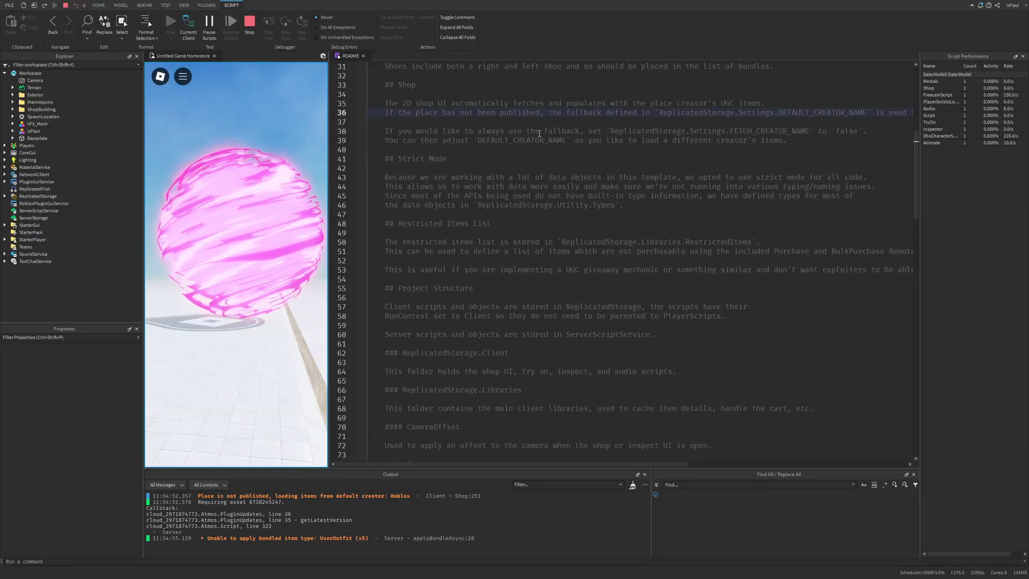
{"action": "left_click_drag", "start_coordinate": [786, 140], "coordinate": [368, 131]}
{"action": "left_click", "coordinate": [536, 153]}
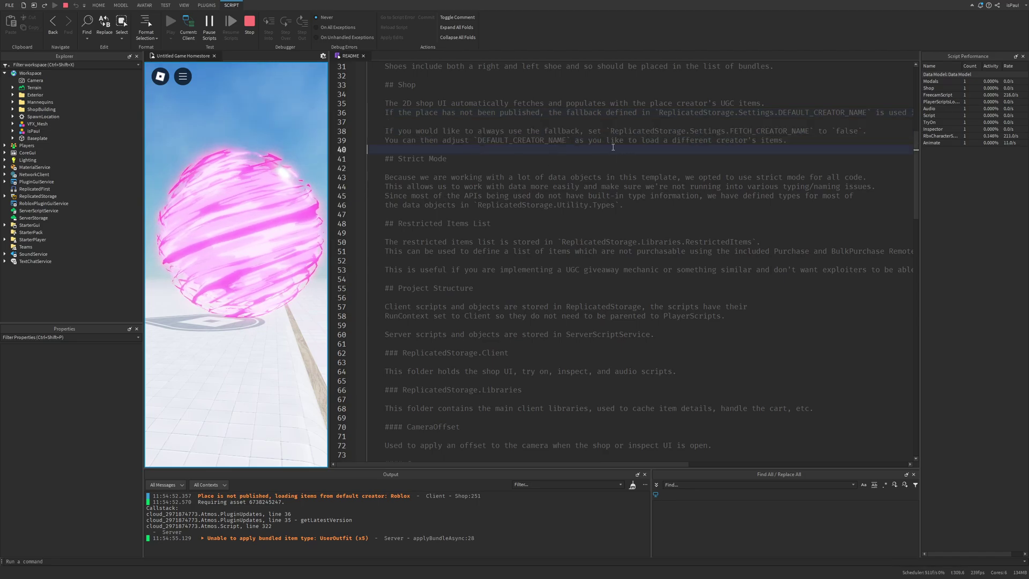
Read the README's Strict Mode section on the typed data objects defined in ReplicatedStorage.Utility.Types.
{"action": "left_click_drag", "start_coordinate": [456, 159], "coordinate": [377, 158]}
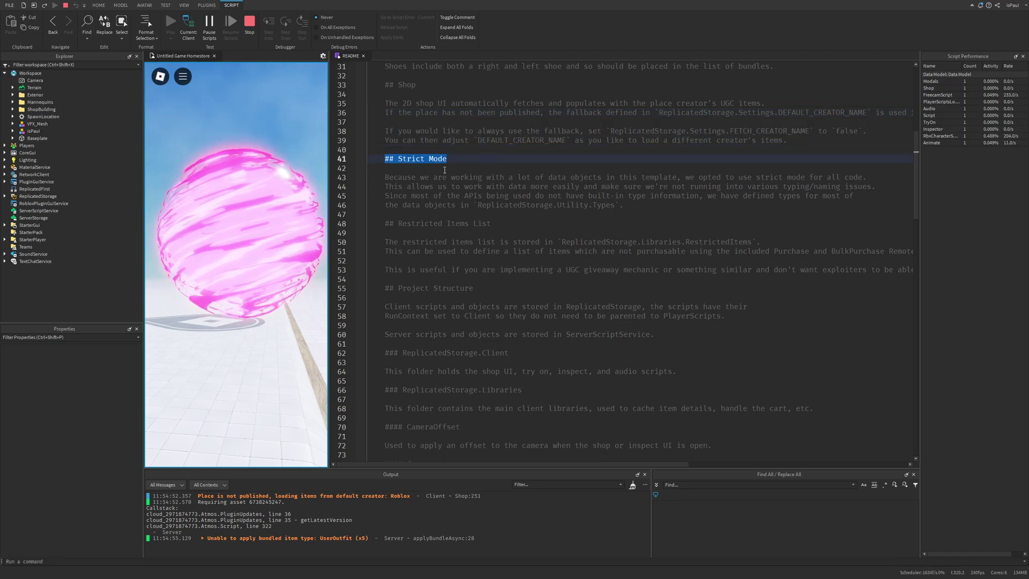
{"action": "scroll", "coordinate": [467, 161], "scroll_direction": "down", "scroll_amount": 2}
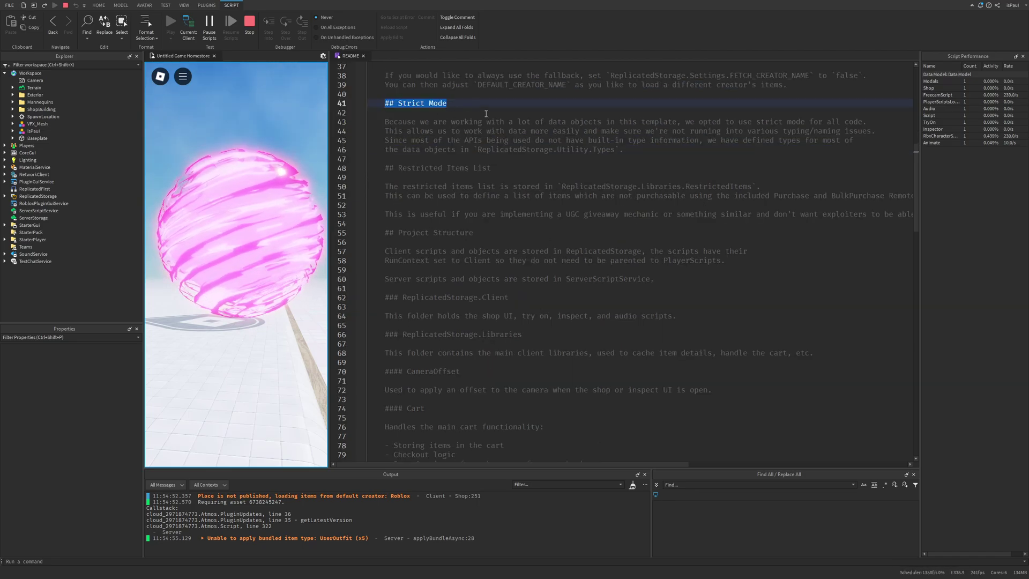
{"action": "scroll", "coordinate": [467, 122], "scroll_direction": "down", "scroll_amount": 1}
{"action": "left_click_drag", "start_coordinate": [493, 140], "coordinate": [469, 140]}
{"action": "left_click", "coordinate": [414, 149]}
{"action": "left_click", "coordinate": [485, 151]}
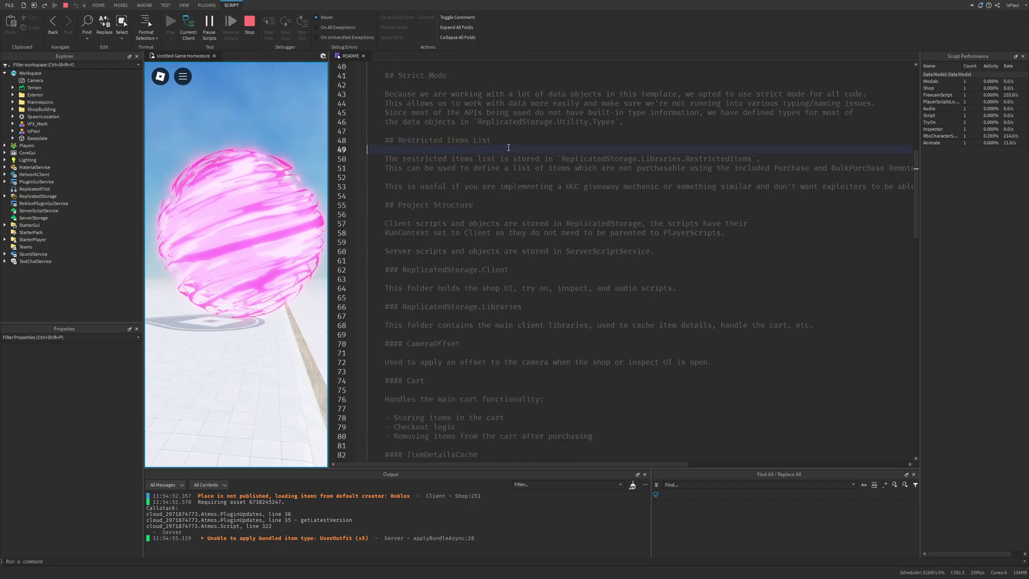
Study the README's Restricted Items List section on where the list is stored and how it protects items from exploiters.
{"action": "scroll", "coordinate": [508, 147], "scroll_direction": "down", "scroll_amount": 1}
{"action": "left_click_drag", "start_coordinate": [569, 130], "coordinate": [686, 131]}
{"action": "left_click", "coordinate": [703, 132]}
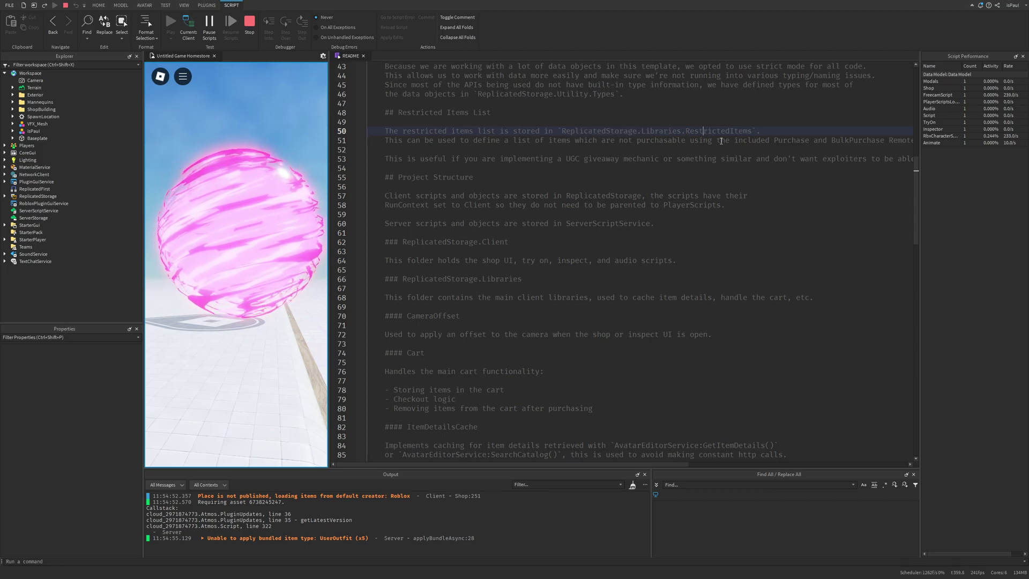
{"action": "mouse_move", "coordinate": [599, 464]}
{"action": "left_mouse_down"}
{"action": "mouse_move", "coordinate": [647, 462]}
{"action": "mouse_move", "coordinate": [598, 464]}
{"action": "left_mouse_up"}
{"action": "left_click_drag", "start_coordinate": [502, 141], "coordinate": [866, 159]}
{"action": "left_click", "coordinate": [482, 148]}
{"action": "left_click", "coordinate": [867, 159]}
{"action": "left_click_drag", "start_coordinate": [557, 160], "coordinate": [707, 159]}
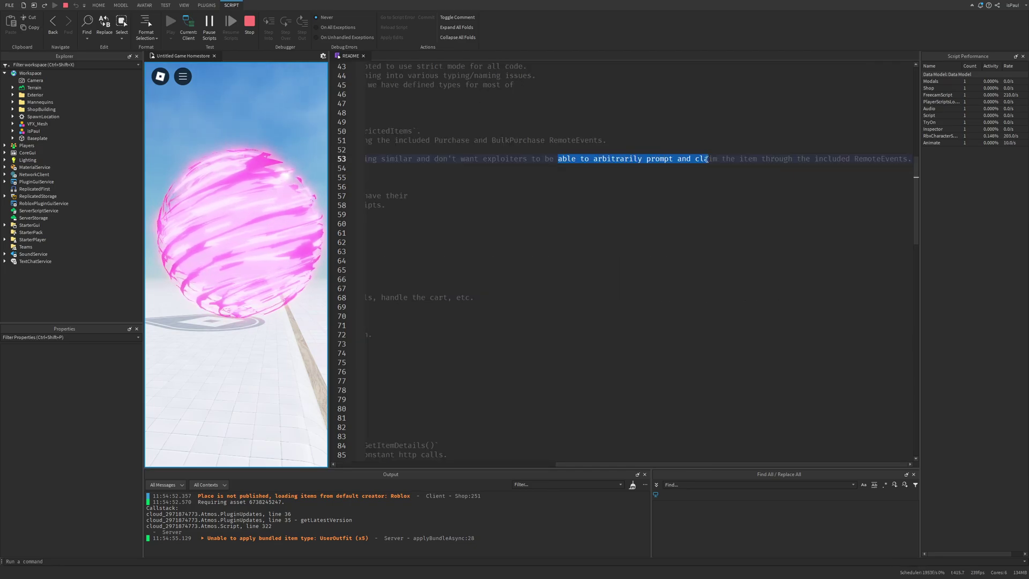
{"action": "left_click", "coordinate": [776, 169]}
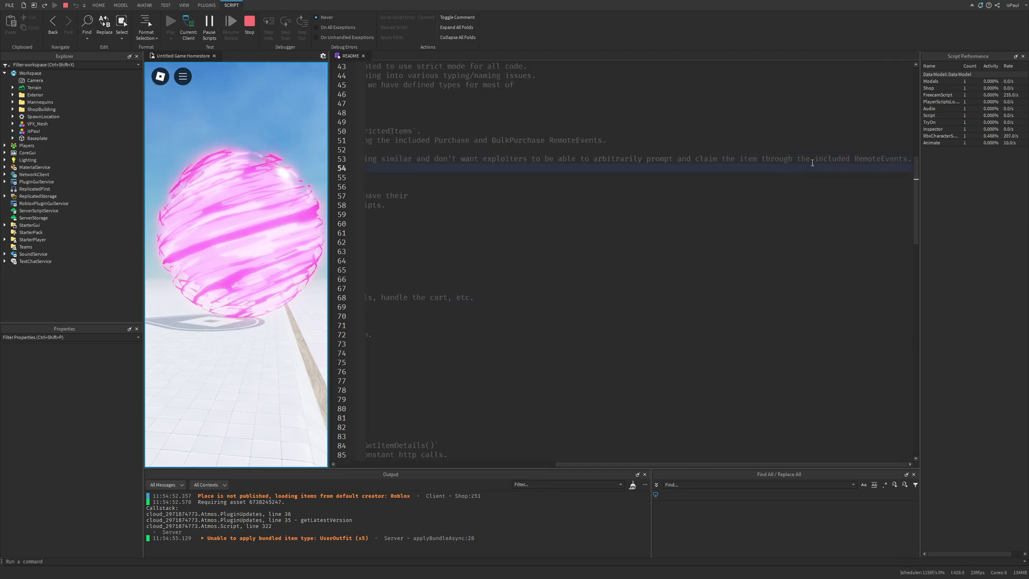
{"action": "left_click_drag", "start_coordinate": [416, 140], "coordinate": [602, 143]}
{"action": "left_click", "coordinate": [602, 149]}
{"action": "left_click_drag", "start_coordinate": [398, 159], "coordinate": [569, 157]}
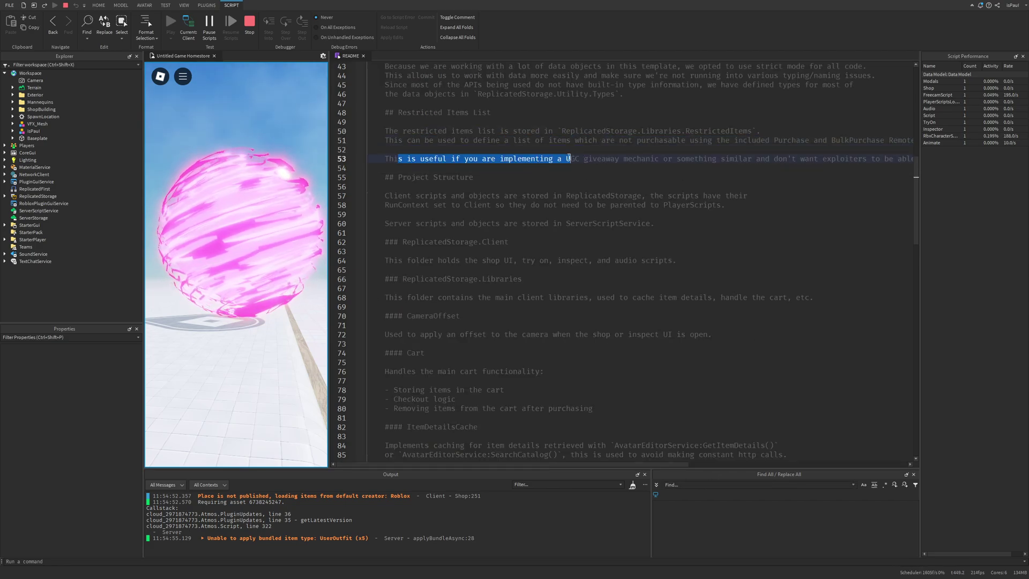
{"action": "left_click", "coordinate": [615, 164]}
Find the README's Project Structure section, then browse ReplicatedStorage's folders and inspect the properties of the TryOn script in Client.
{"action": "scroll", "coordinate": [529, 202], "scroll_direction": "down", "scroll_amount": 2}
{"action": "left_click_drag", "start_coordinate": [480, 123], "coordinate": [375, 123]}
{"action": "left_click", "coordinate": [445, 131]}
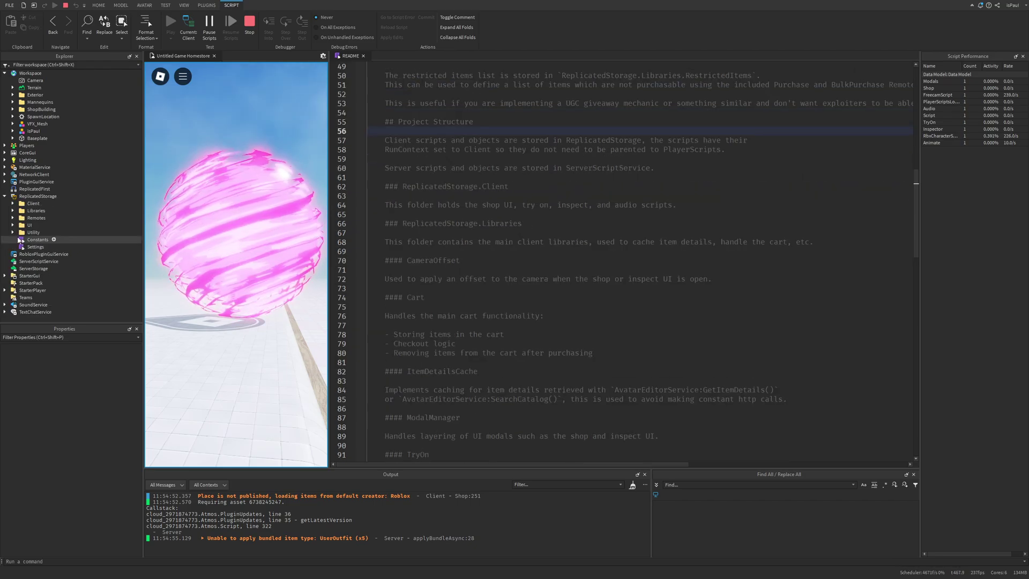
{"action": "left_click", "coordinate": [12, 233]}
{"action": "left_click", "coordinate": [12, 232]}
{"action": "left_click", "coordinate": [12, 233]}
{"action": "left_click", "coordinate": [12, 233]}
{"action": "left_click", "coordinate": [13, 225]}
{"action": "left_click", "coordinate": [13, 225]}
{"action": "left_click", "coordinate": [12, 204]}
{"action": "left_click", "coordinate": [42, 239]}
Read the README lines on client scripts having RunContext set to Client instead of being parented to PlayerScripts.
{"action": "left_click_drag", "start_coordinate": [672, 140], "coordinate": [746, 141]}
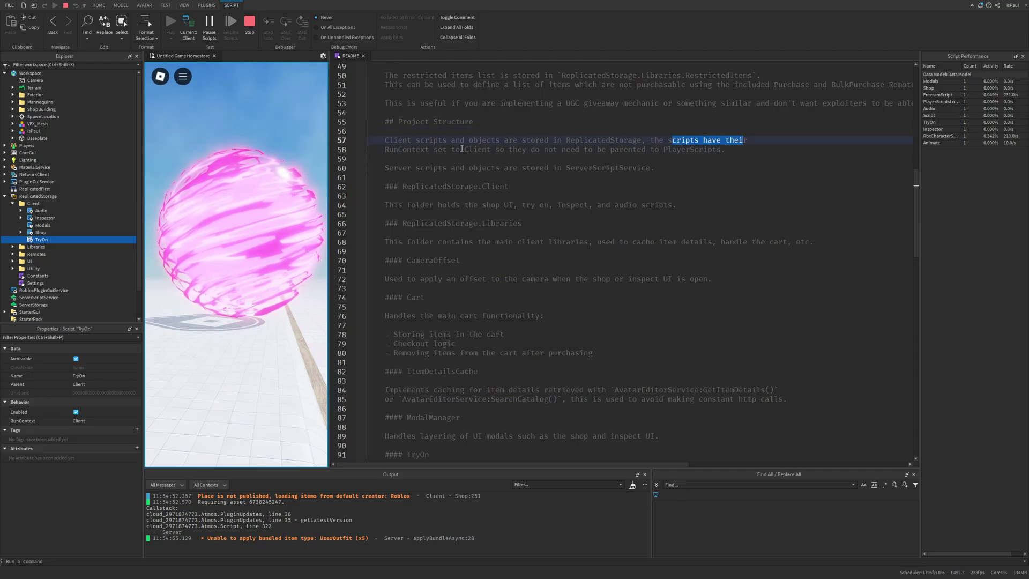
{"action": "left_click_drag", "start_coordinate": [416, 150], "coordinate": [481, 150]}
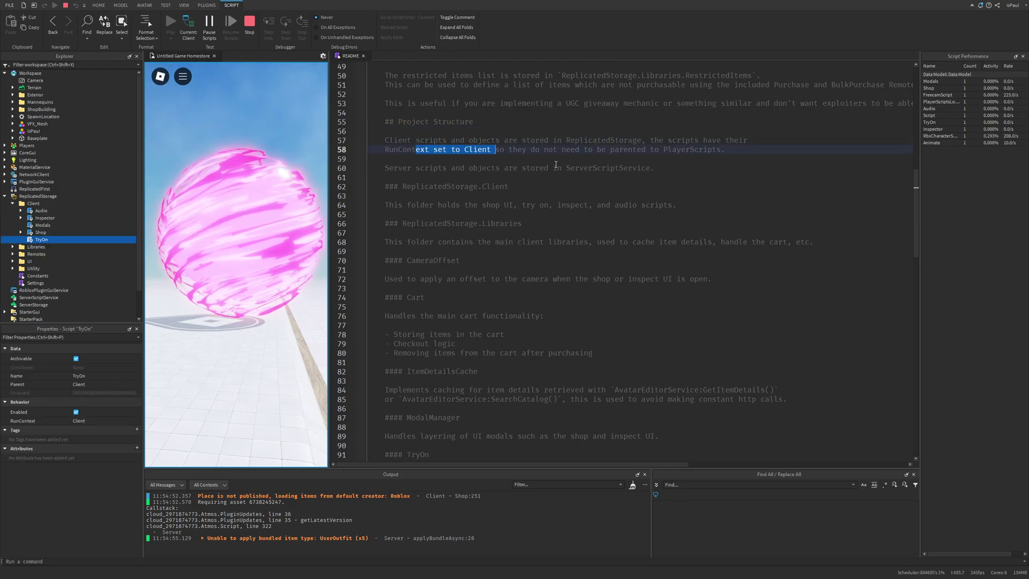
{"action": "left_click_drag", "start_coordinate": [557, 149], "coordinate": [729, 150]}
{"action": "left_click", "coordinate": [686, 159]}
{"action": "left_click_drag", "start_coordinate": [609, 149], "coordinate": [628, 149]}
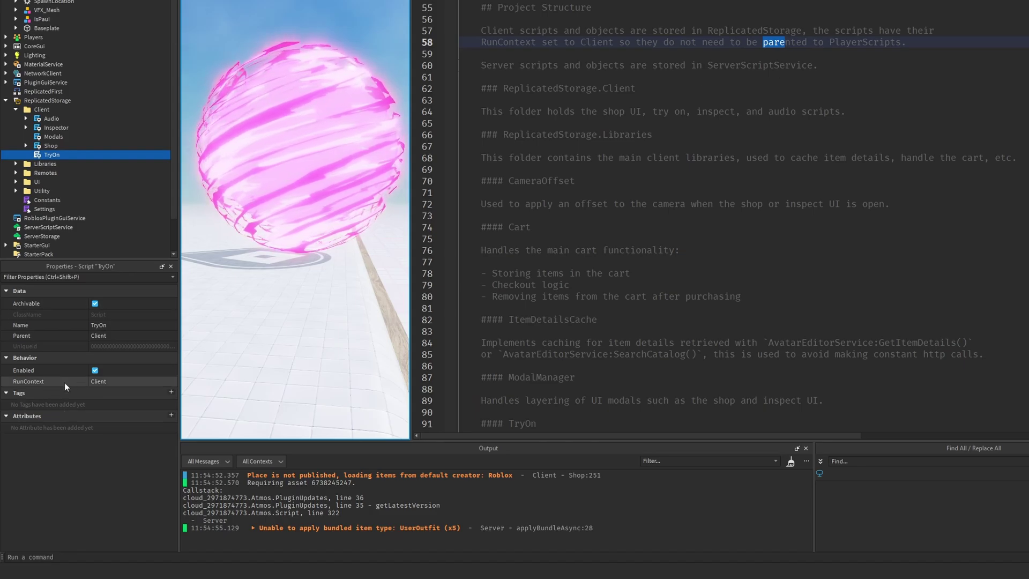
Try setting the TryOn script's RunContext to Server, and compare it with the Shop script's RunContext.
{"action": "left_click", "coordinate": [77, 381]}
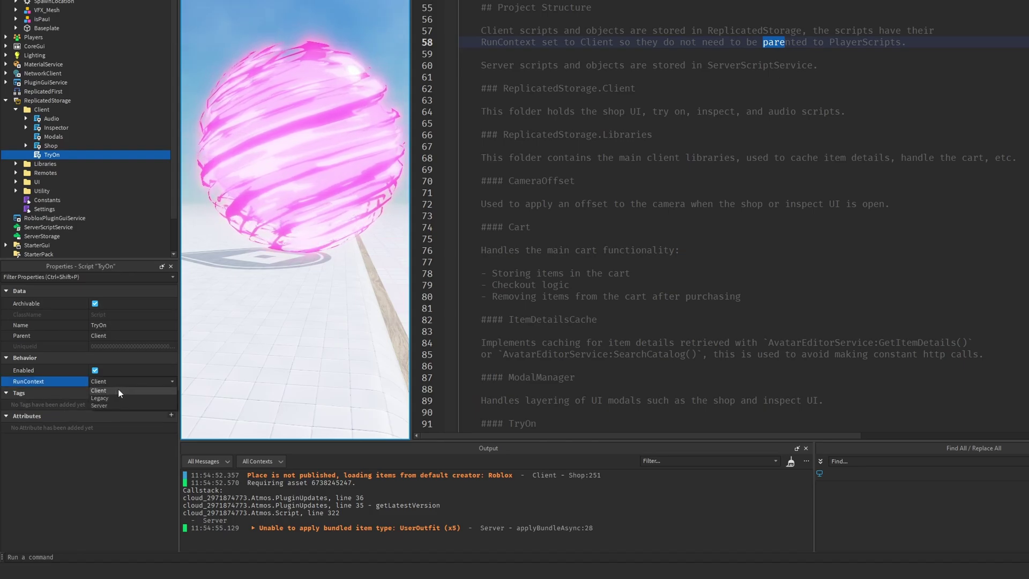
{"action": "left_click", "coordinate": [111, 405]}
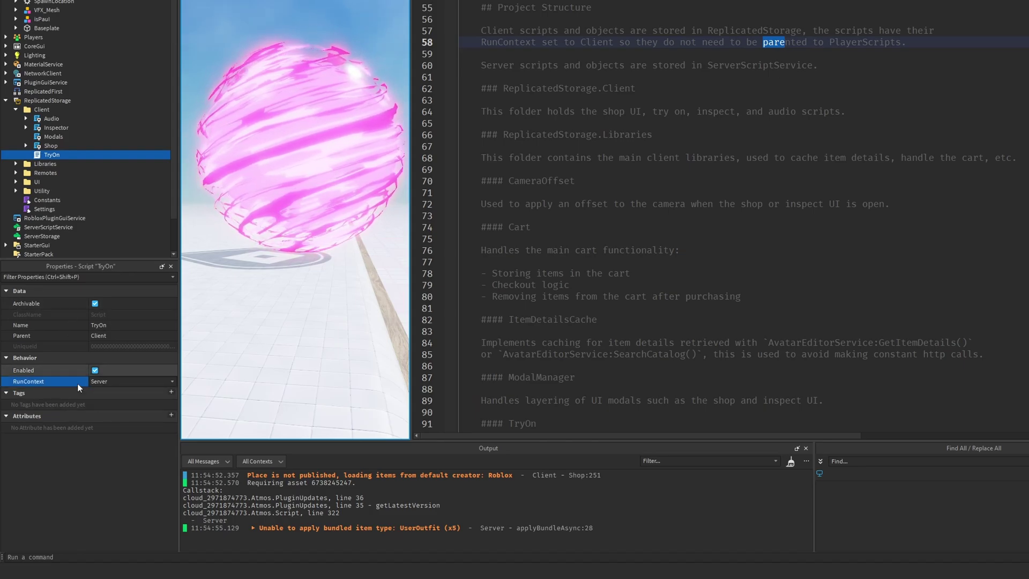
{"action": "left_click", "coordinate": [54, 145]}
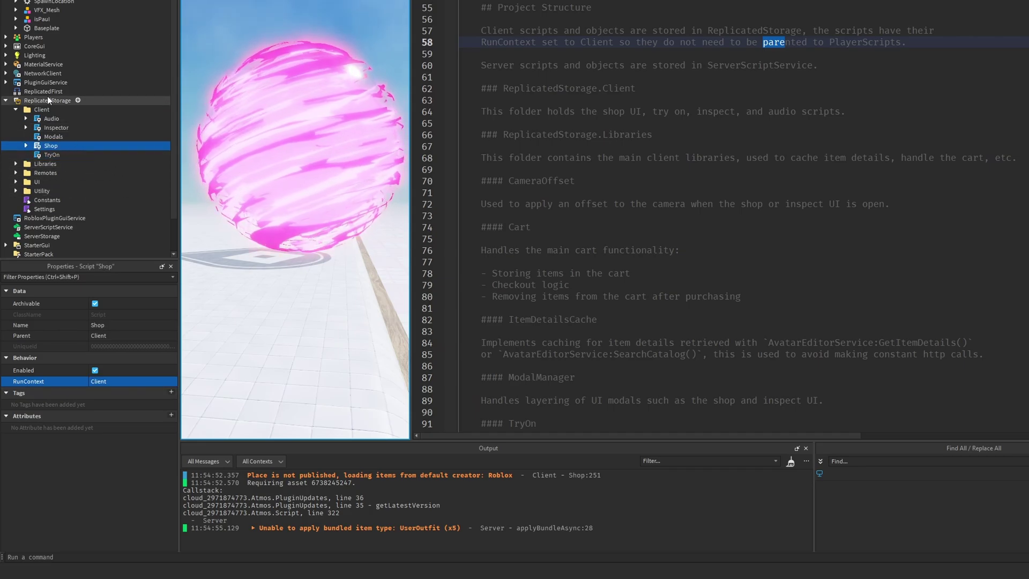
Read the README's note on server scripts and its ReplicatedStorage.Client, ReplicatedStorage.Libraries and CameraOffset entries.
{"action": "left_click_drag", "start_coordinate": [481, 65], "coordinate": [823, 66]}
{"action": "left_click", "coordinate": [828, 75]}
{"action": "left_click_drag", "start_coordinate": [663, 169], "coordinate": [386, 169]}
{"action": "scroll", "coordinate": [386, 169], "scroll_direction": "down", "scroll_amount": 3}
{"action": "left_click_drag", "start_coordinate": [367, 103], "coordinate": [524, 140]}
{"action": "left_click", "coordinate": [525, 159]}
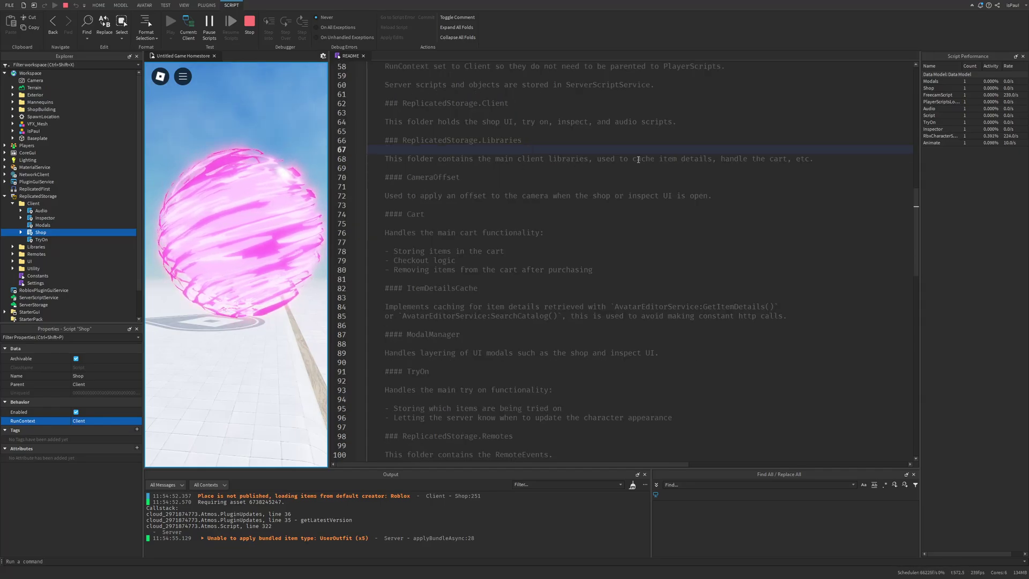
{"action": "left_click_drag", "start_coordinate": [408, 159], "coordinate": [813, 160]}
{"action": "scroll", "coordinate": [473, 124], "scroll_direction": "down", "scroll_amount": 2}
{"action": "double_click", "coordinate": [474, 123]}
{"action": "left_click", "coordinate": [456, 125]}
Read the README's Cart entry on storing items, checkout logic and removing purchased items.
{"action": "scroll", "coordinate": [456, 124], "scroll_direction": "down", "scroll_amount": 1}
{"action": "left_click_drag", "start_coordinate": [426, 131], "coordinate": [385, 131]}
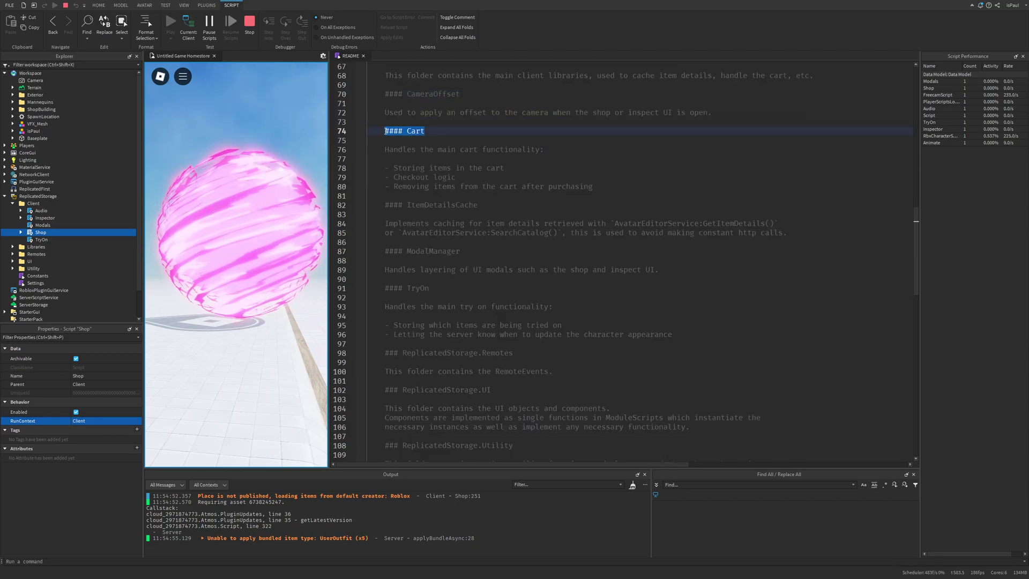
{"action": "left_click", "coordinate": [471, 138]}
{"action": "left_click_drag", "start_coordinate": [398, 169], "coordinate": [463, 177]}
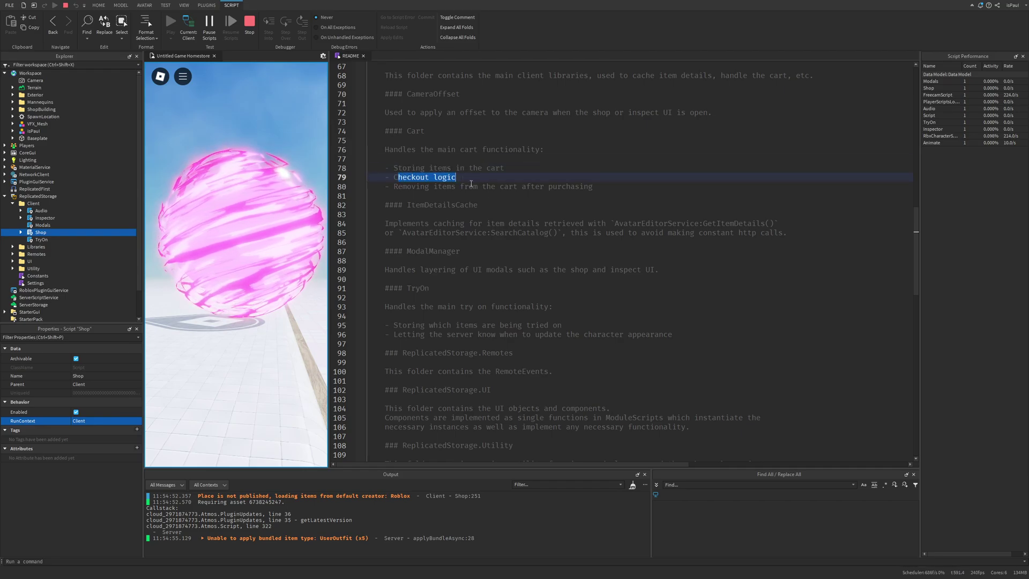
{"action": "left_click_drag", "start_coordinate": [398, 186], "coordinate": [568, 188]}
{"action": "left_click", "coordinate": [616, 190]}
Read the README's ItemDetailsCache entry on caching item details to avoid constant HTTP calls.
{"action": "scroll", "coordinate": [615, 189], "scroll_direction": "down", "scroll_amount": 3}
{"action": "left_click_drag", "start_coordinate": [479, 121], "coordinate": [372, 121]}
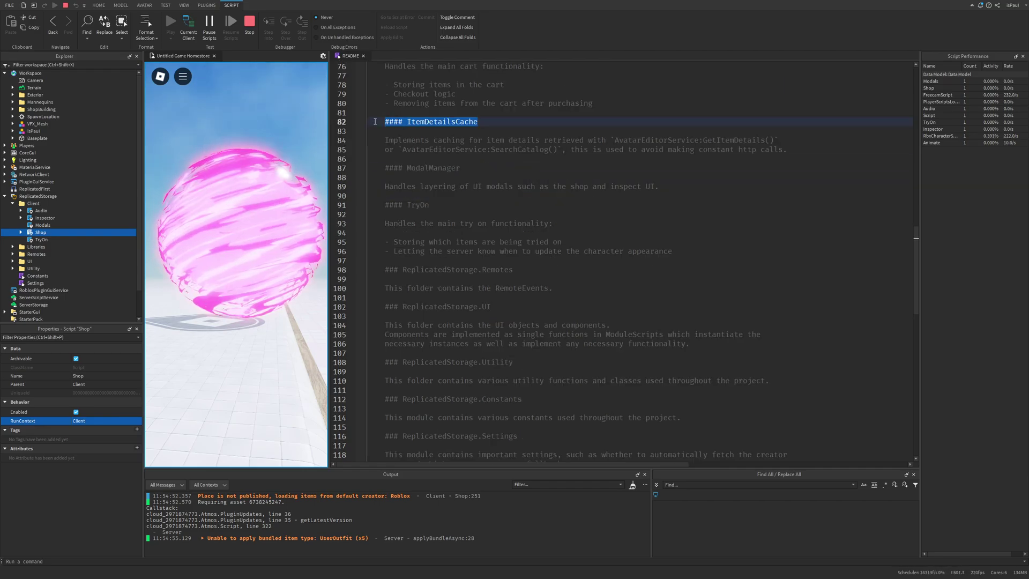
{"action": "left_click", "coordinate": [442, 128]}
{"action": "left_click_drag", "start_coordinate": [570, 150], "coordinate": [759, 150]}
{"action": "left_click", "coordinate": [732, 156]}
{"action": "left_click", "coordinate": [788, 150]}
Read the README's ModalManager and TryOn library entries, including how tried-on items are stored and sent to the server.
{"action": "left_click_drag", "start_coordinate": [464, 169], "coordinate": [643, 186]}
{"action": "scroll", "coordinate": [669, 187], "scroll_direction": "down", "scroll_amount": 4}
{"action": "left_click_drag", "start_coordinate": [385, 95], "coordinate": [554, 115]}
{"action": "left_click", "coordinate": [553, 114]}
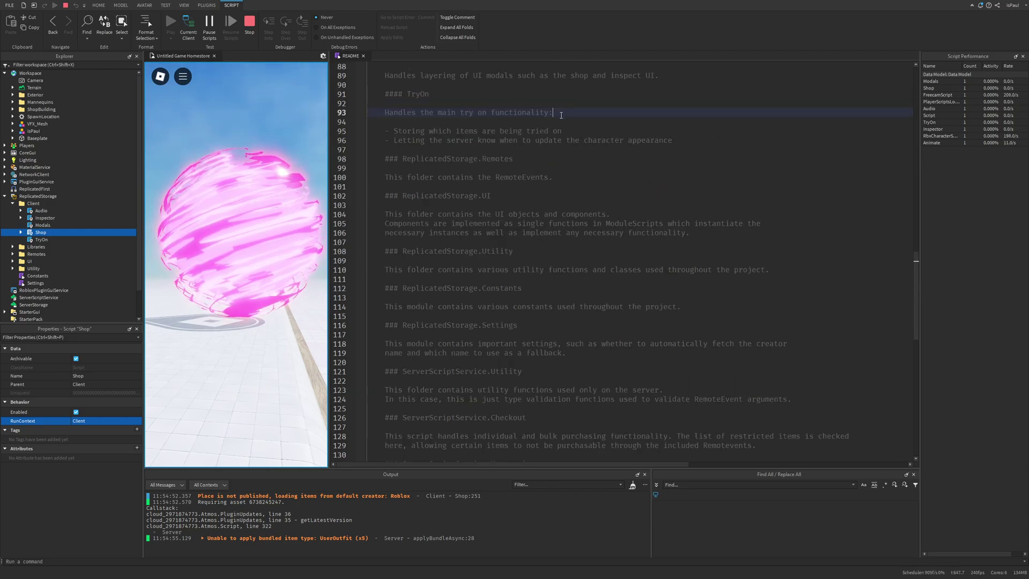
{"action": "left_click_drag", "start_coordinate": [411, 131], "coordinate": [652, 141]}
{"action": "left_click", "coordinate": [715, 142]}
Read the README's descriptions of the ReplicatedStorage Remotes, UI and Utility folders.
{"action": "scroll", "coordinate": [716, 143], "scroll_direction": "down", "scroll_amount": 2}
{"action": "left_click_drag", "start_coordinate": [384, 103], "coordinate": [572, 122]}
{"action": "scroll", "coordinate": [582, 121], "scroll_direction": "down", "scroll_amount": 1}
{"action": "scroll", "coordinate": [582, 121], "scroll_direction": "down", "scroll_amount": 1}
{"action": "left_click_drag", "start_coordinate": [384, 84], "coordinate": [723, 130]}
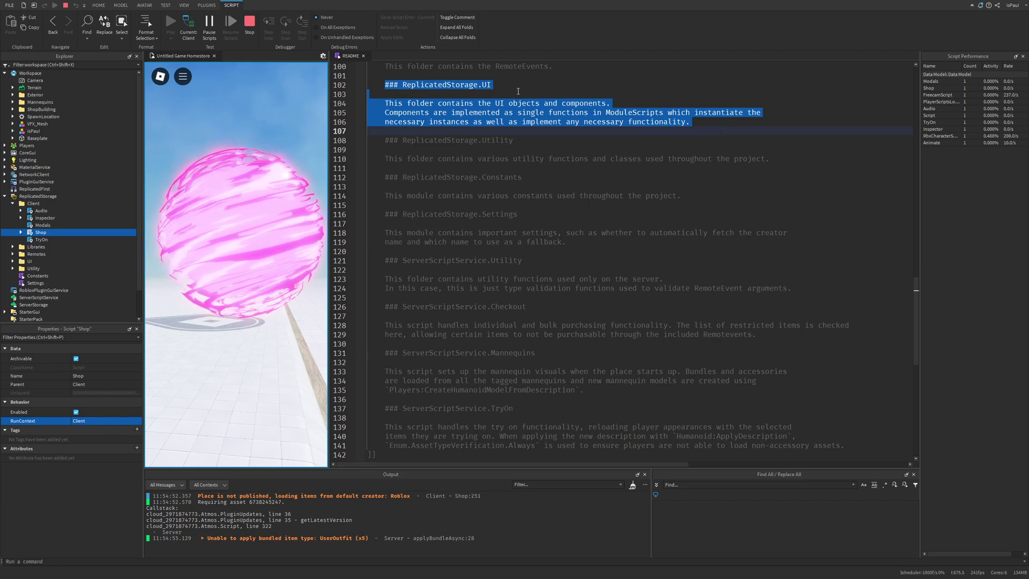
{"action": "scroll", "coordinate": [518, 91], "scroll_direction": "down", "scroll_amount": 1}
{"action": "left_click_drag", "start_coordinate": [384, 112], "coordinate": [756, 138]}
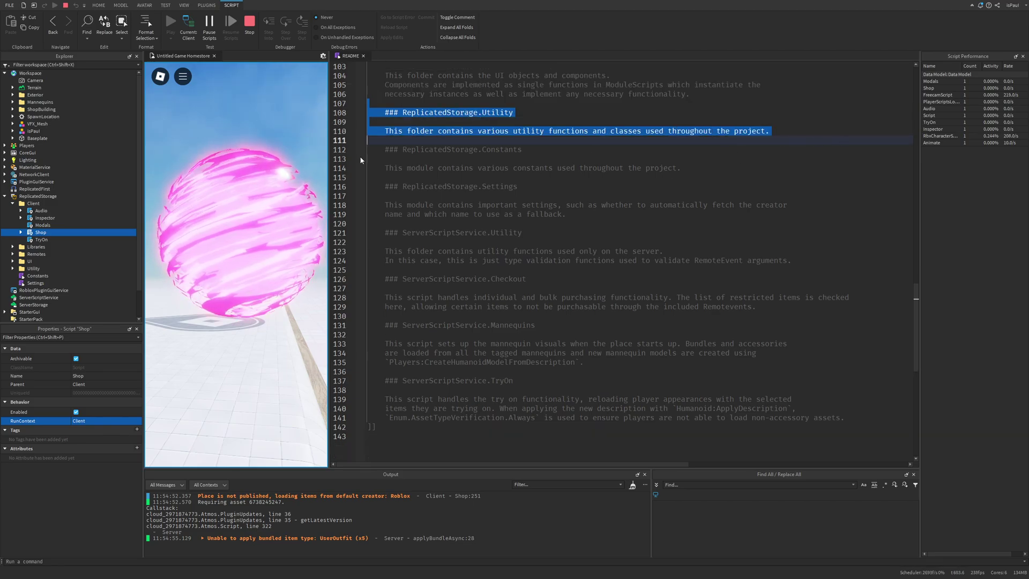
Read the README's entries on ReplicatedStorage Constants and Settings and on ServerScriptService Utility and Checkout.
{"action": "left_click_drag", "start_coordinate": [389, 149], "coordinate": [663, 173]}
{"action": "left_click_drag", "start_coordinate": [385, 186], "coordinate": [600, 213]}
{"action": "left_click_drag", "start_coordinate": [385, 233], "coordinate": [566, 252]}
{"action": "left_click_drag", "start_coordinate": [385, 279], "coordinate": [580, 307]}
Study the README's ServerScriptService.Mannequins entry on building tagged mannequins with Players:CreateHumanoidModelFromDescription.
{"action": "left_click_drag", "start_coordinate": [385, 325], "coordinate": [585, 362]}
{"action": "left_click", "coordinate": [518, 363]}
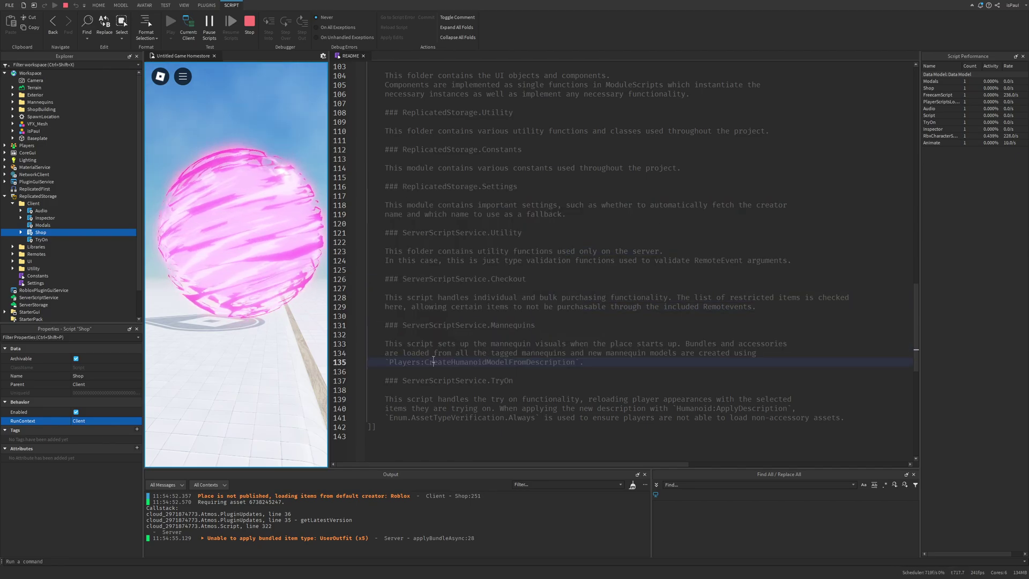
{"action": "left_click_drag", "start_coordinate": [433, 360], "coordinate": [553, 363]}
{"action": "left_click_drag", "start_coordinate": [424, 363], "coordinate": [385, 363]}
{"action": "left_click", "coordinate": [585, 362]}
{"action": "left_click_drag", "start_coordinate": [583, 353], "coordinate": [518, 351]}
{"action": "left_click", "coordinate": [607, 363]}
Skim to the end of the README, return to its beginning and close the script.
{"action": "scroll", "coordinate": [558, 300], "scroll_direction": "down", "scroll_amount": 5}
{"action": "left_click", "coordinate": [557, 298]}
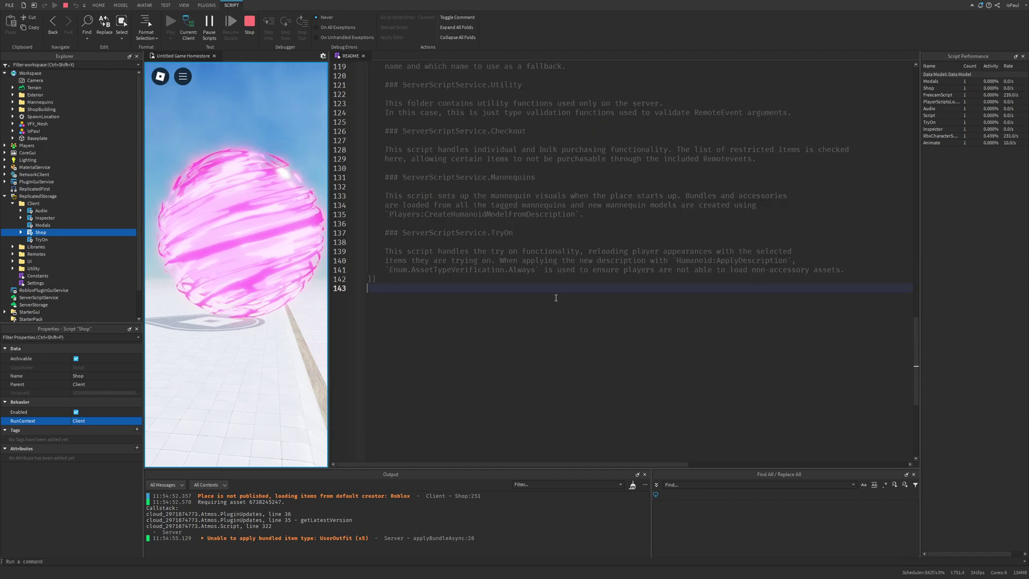
{"action": "left_click_drag", "start_coordinate": [915, 372], "coordinate": [873, 126]}
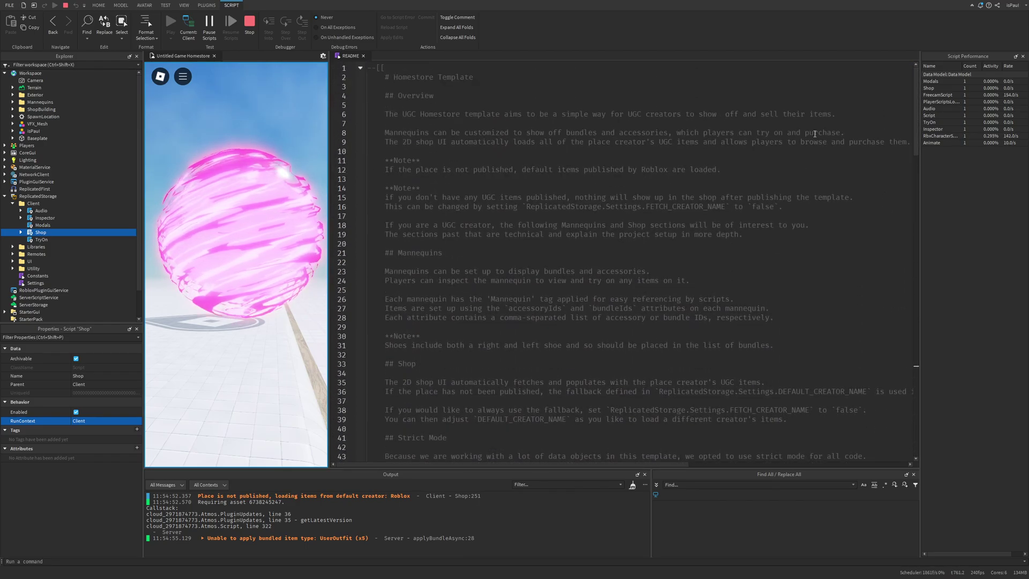
{"action": "left_click", "coordinate": [364, 56]}
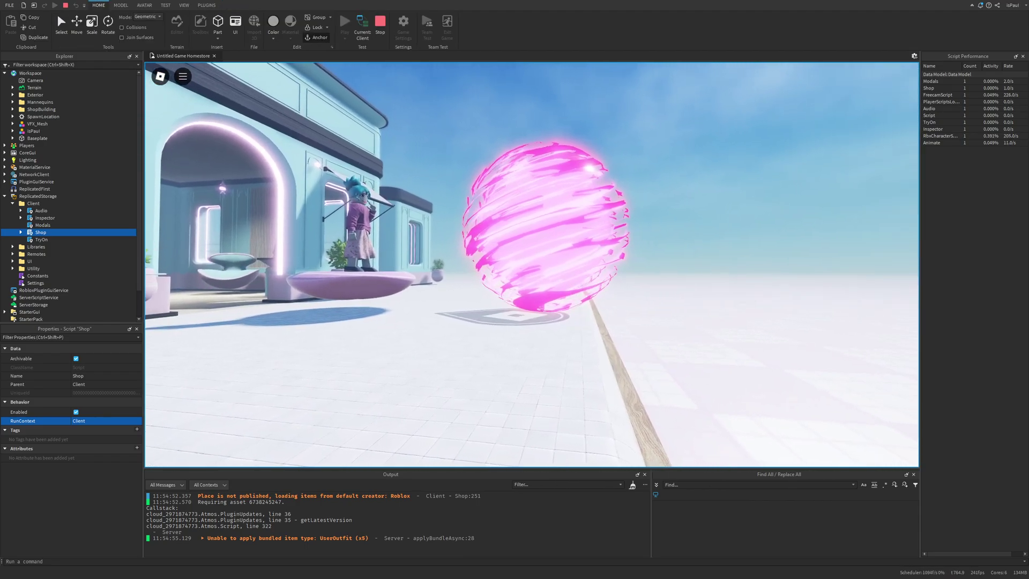
End the playtest and review the creator name, gamepad key and try-on limit entries in ReplicatedStorage's Settings module.
{"action": "left_click", "coordinate": [30, 175]}
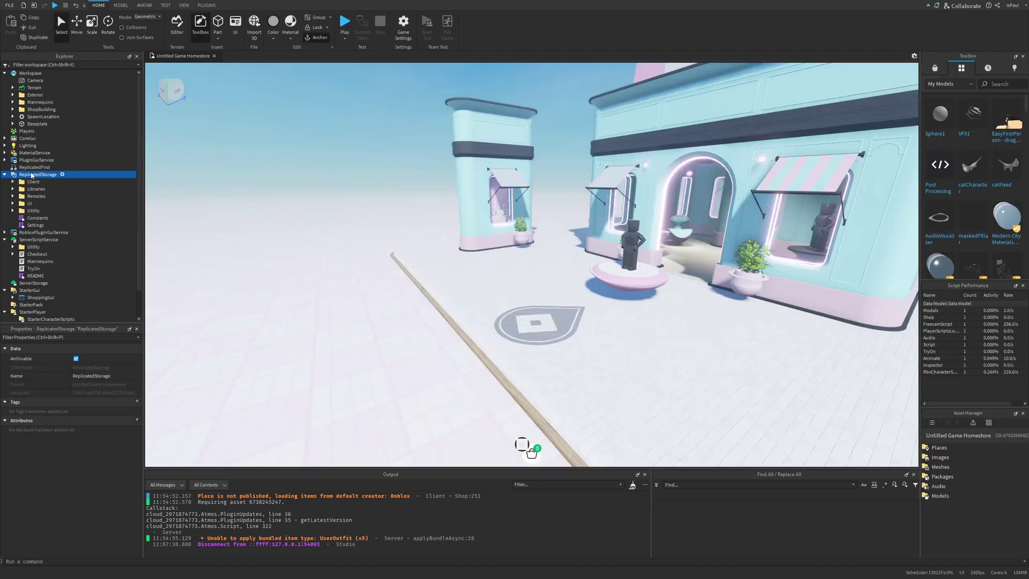
{"action": "double_click", "coordinate": [34, 225]}
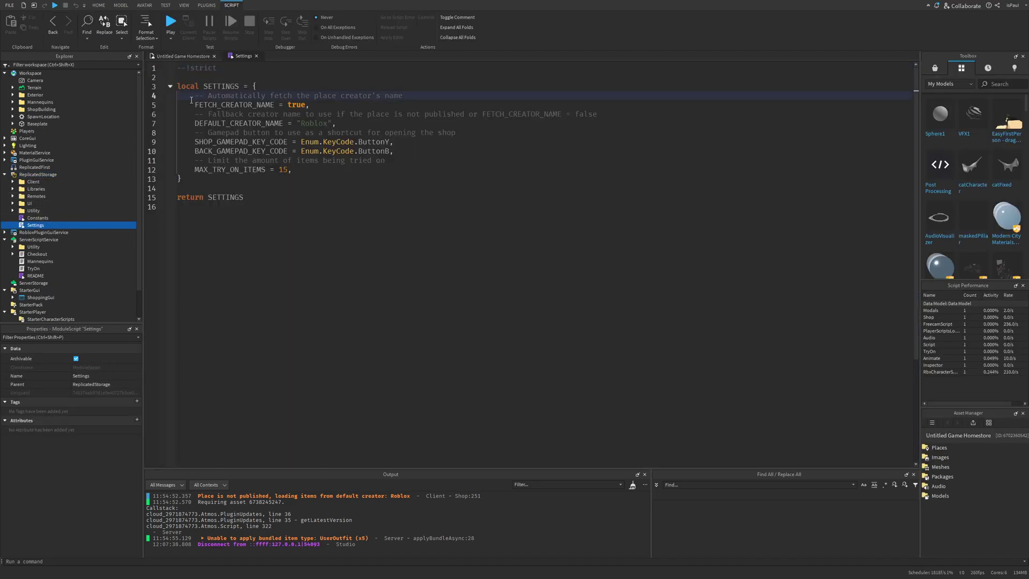
{"action": "left_click_drag", "start_coordinate": [192, 100], "coordinate": [321, 102]}
{"action": "left_click_drag", "start_coordinate": [243, 95], "coordinate": [403, 96]}
{"action": "left_click", "coordinate": [417, 100]}
{"action": "left_click_drag", "start_coordinate": [217, 114], "coordinate": [328, 113]}
{"action": "left_click_drag", "start_coordinate": [204, 142], "coordinate": [192, 167]}
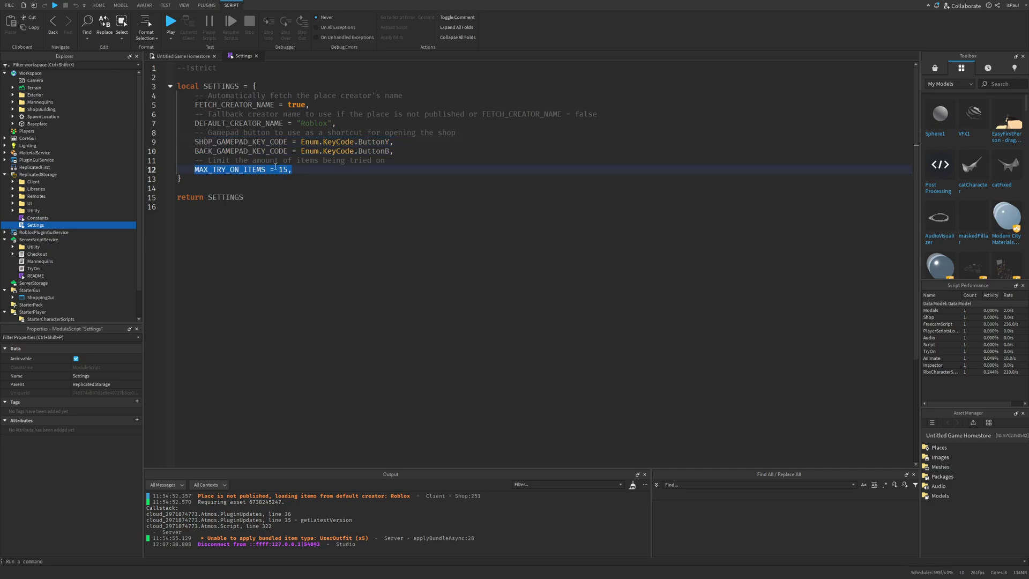
{"action": "left_click", "coordinate": [290, 184]}
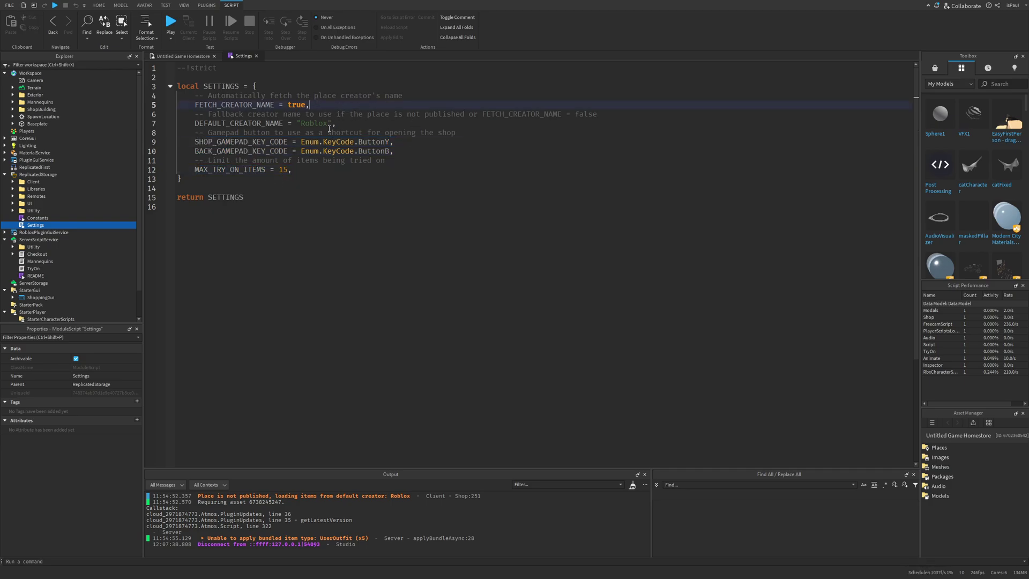
Set FETCH_CREATOR_NAME to false and DEFAULT_CREATOR_NAME to the creator's group name in the Settings module.
{"action": "double_click", "coordinate": [294, 105]}
{"action": "type", "text": "false"}
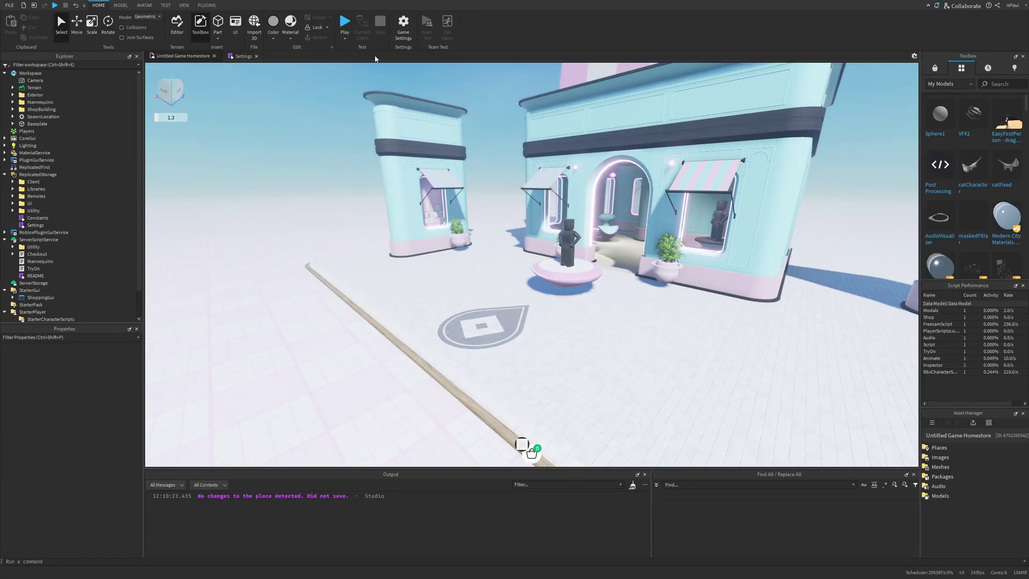
Playtest the place, check the output for the default creator being loaded, and walk the avatar around the storefront.
{"action": "left_click", "coordinate": [344, 22]}
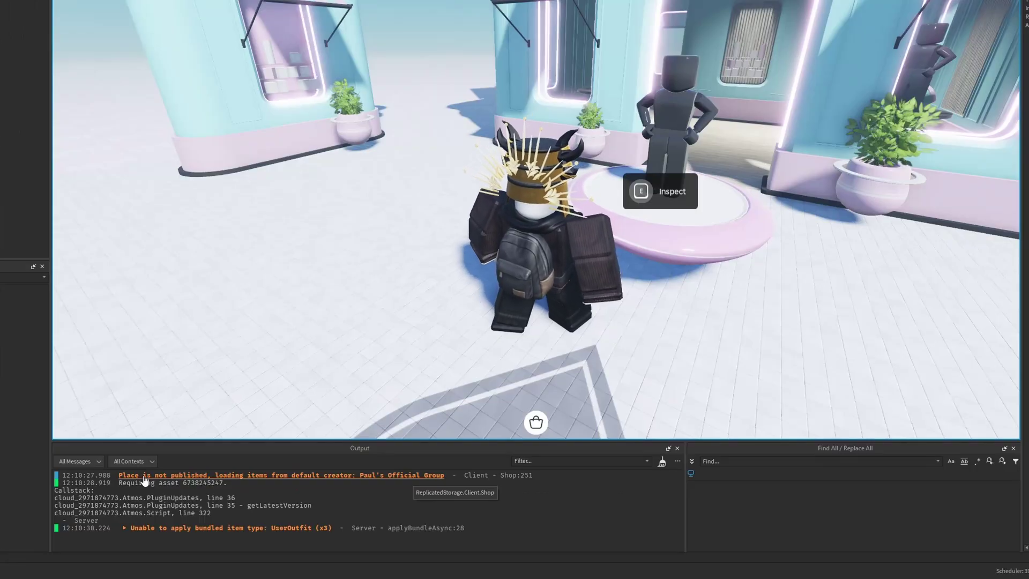
{"action": "key", "text": "a"}
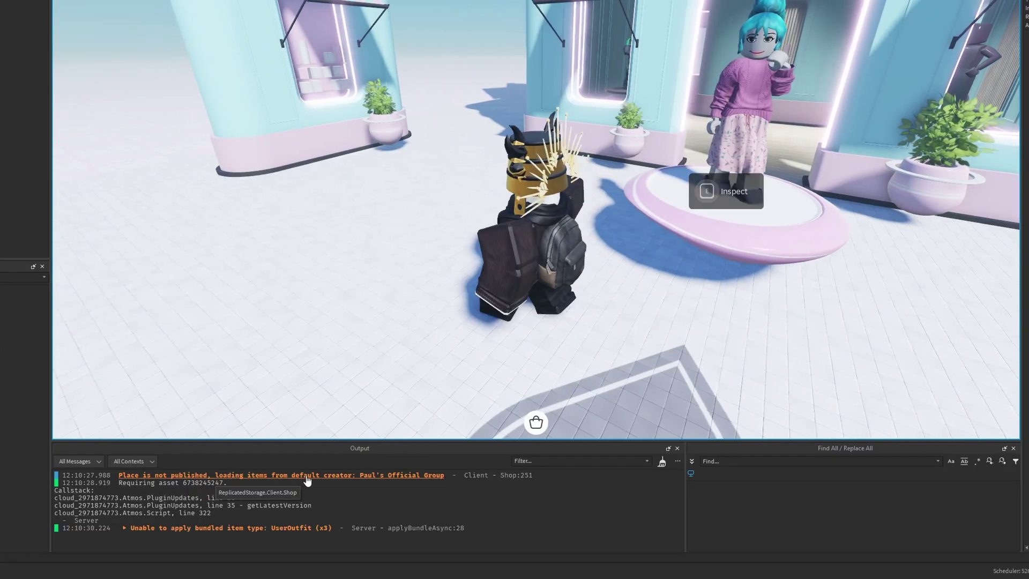
{"action": "key", "text": "d"}
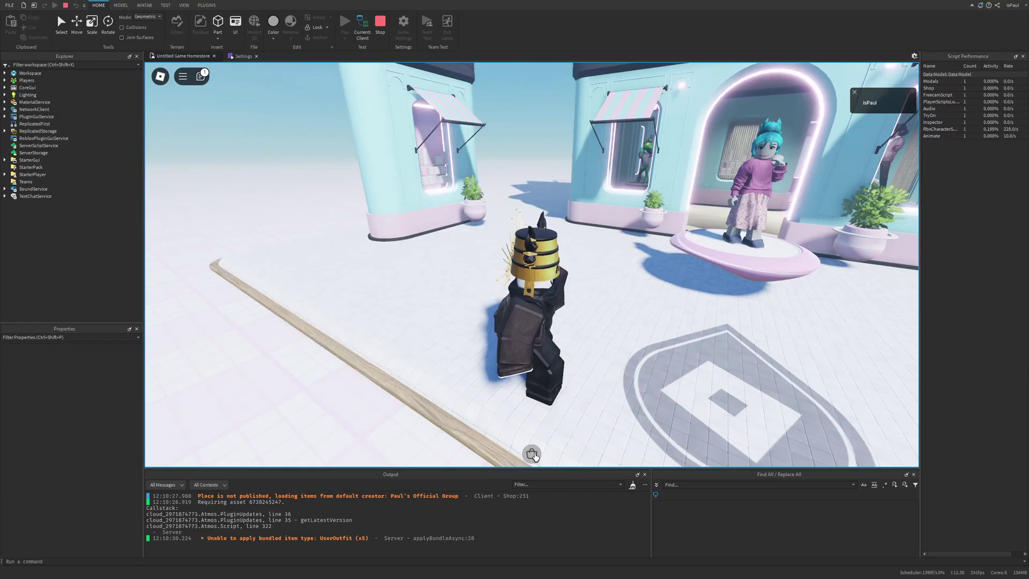
Open the in-game shop and try on Sword Of The Cleave, Horns Of The Sigil - Black, Dark Draconic Horns, Slime Shoulder Pet and Huge Donation.
{"action": "left_click", "coordinate": [536, 423]}
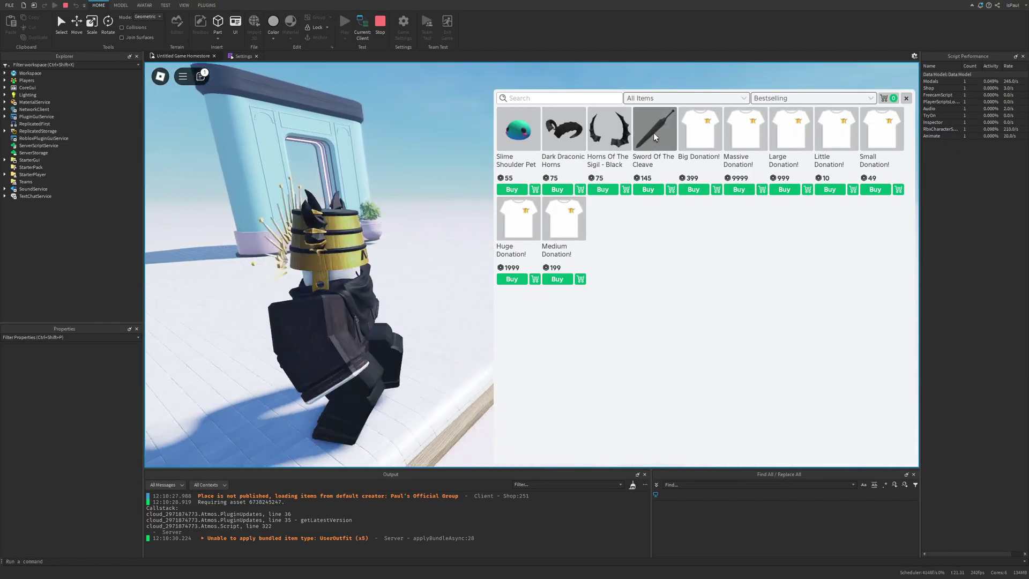
{"action": "left_click", "coordinate": [653, 134]}
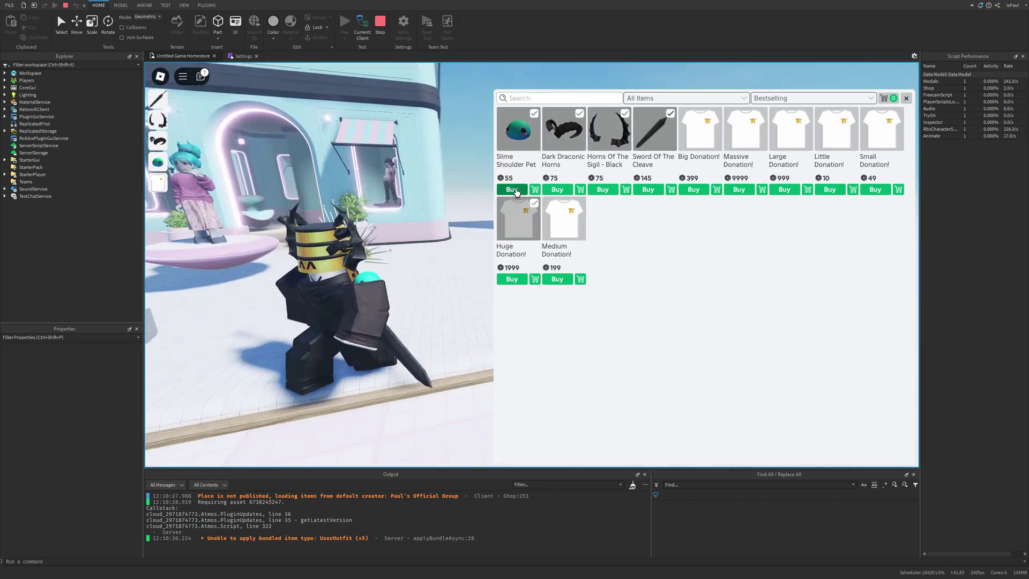
Try to buy Huge Donation, then add the sword, both horn accessories and the shoulder pet to the cart and buy it.
{"action": "left_click", "coordinate": [520, 278]}
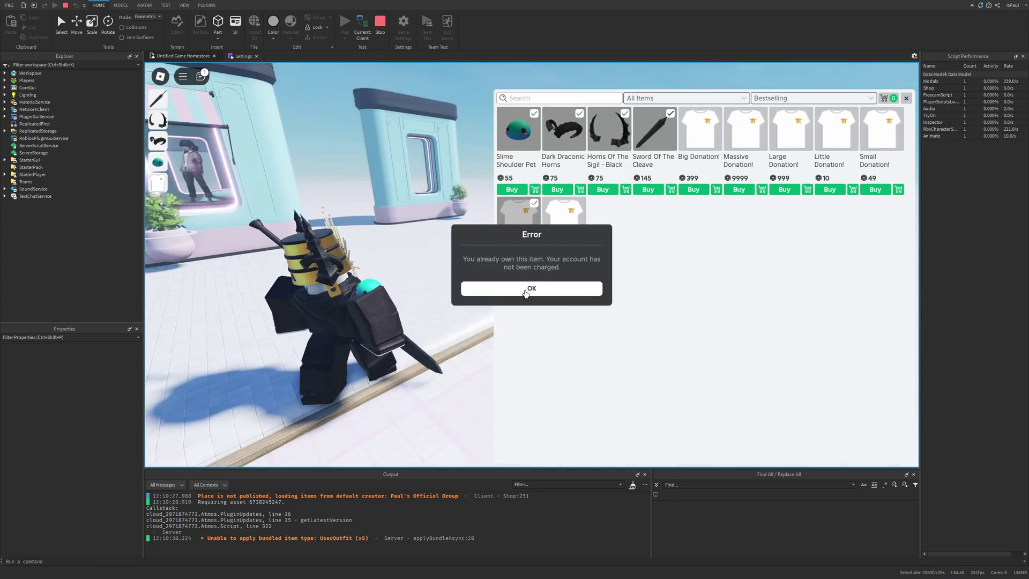
{"action": "left_click", "coordinate": [527, 290]}
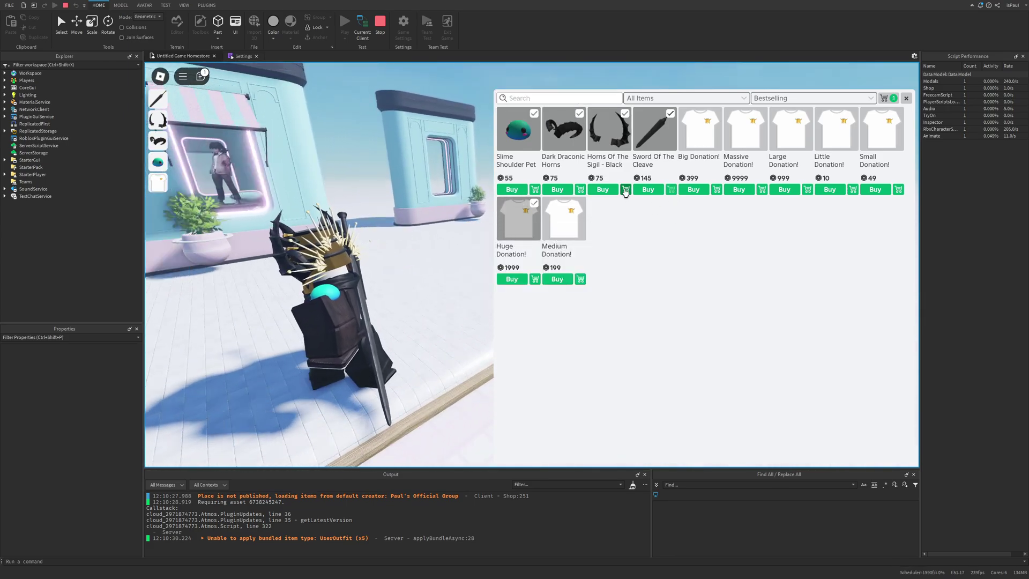
{"action": "left_click", "coordinate": [883, 99]}
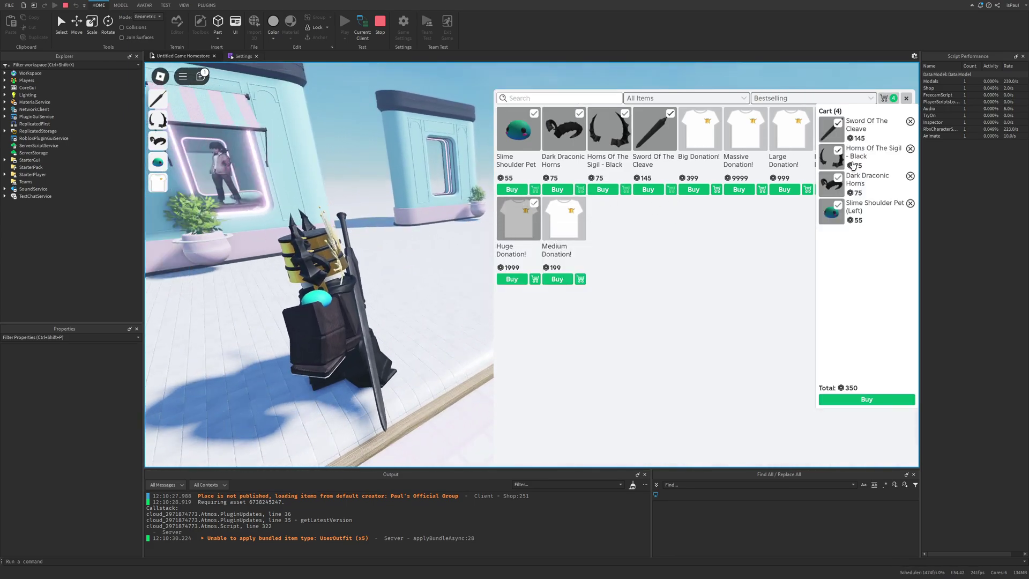
{"action": "left_click", "coordinate": [872, 400]}
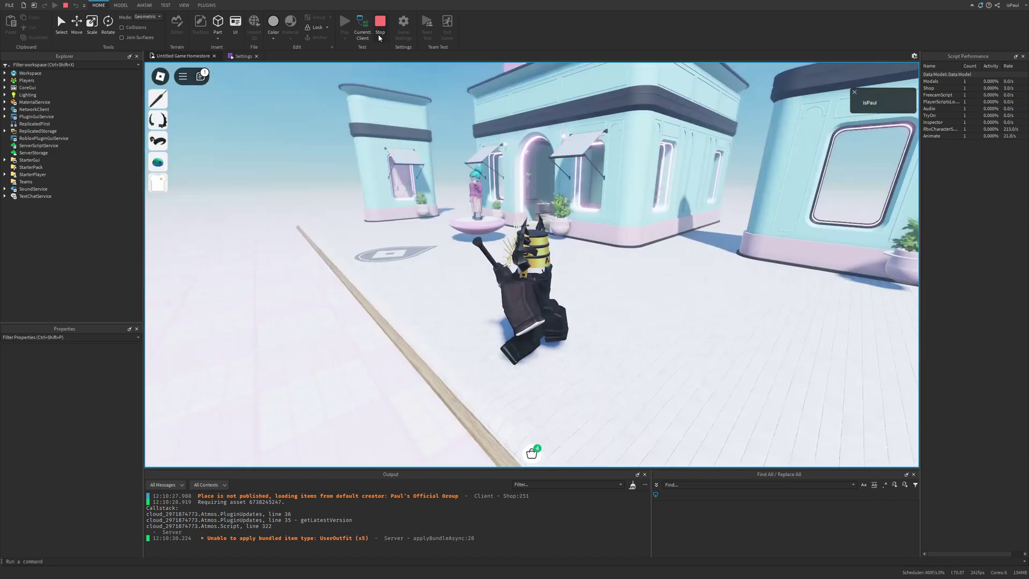
Walk and jump the avatar around the plaza in front of the shop, then end the playtest.
{"action": "key", "text": "a"}
{"action": "key", "text": "space"}
{"action": "key", "text": "s"}
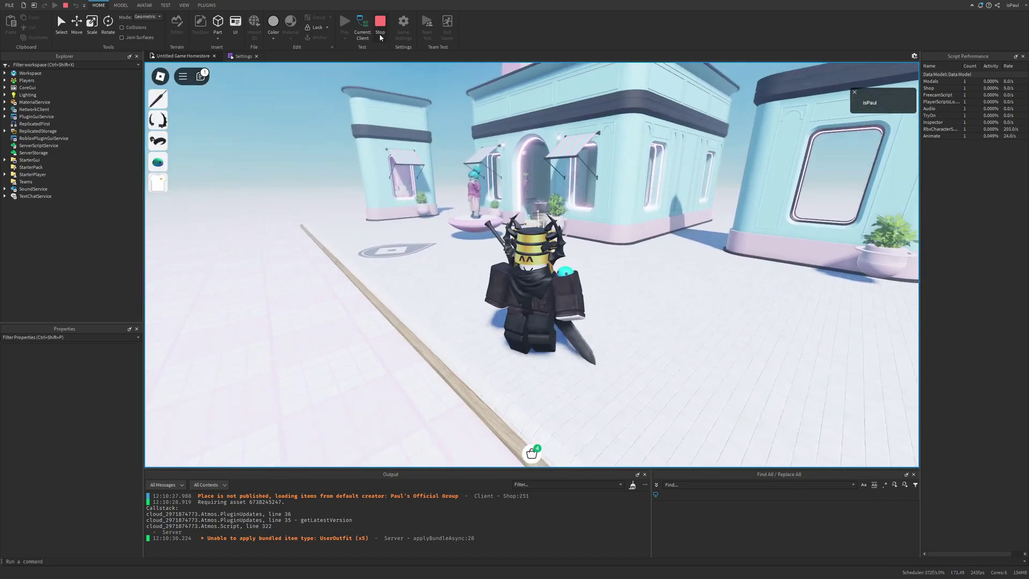
{"action": "left_click", "coordinate": [379, 24]}
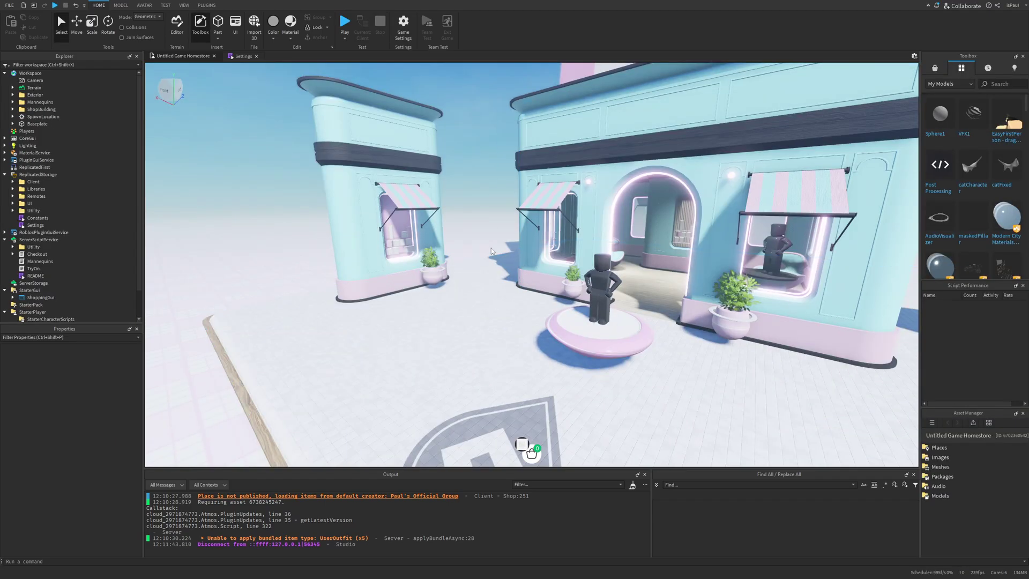
Enable Allow Third Party Sales in the game's security settings.
{"action": "right_click_drag", "start_coordinate": [513, 268], "coordinate": [529, 269]}
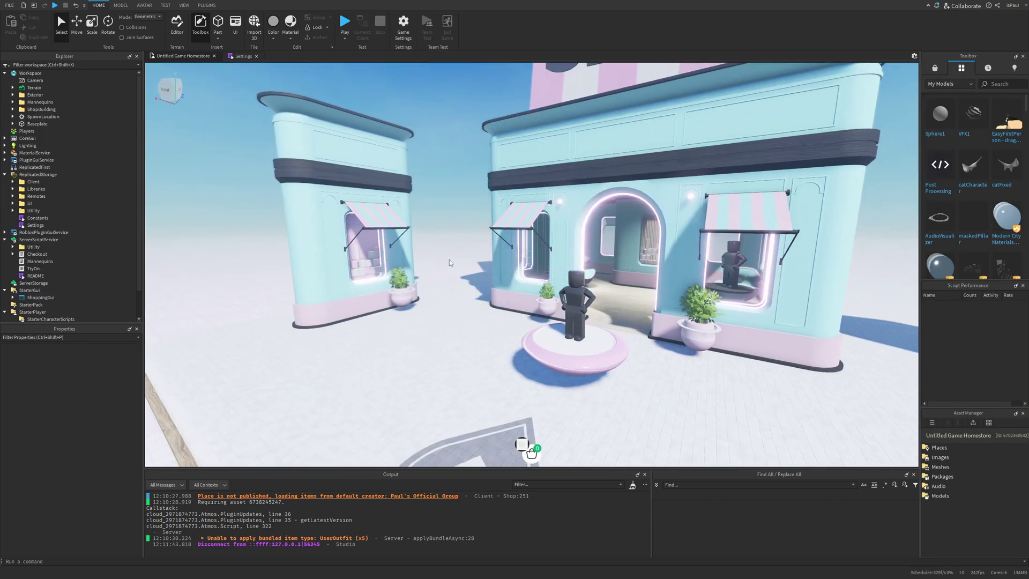
{"action": "scroll", "coordinate": [468, 261], "scroll_direction": "down", "scroll_amount": 2}
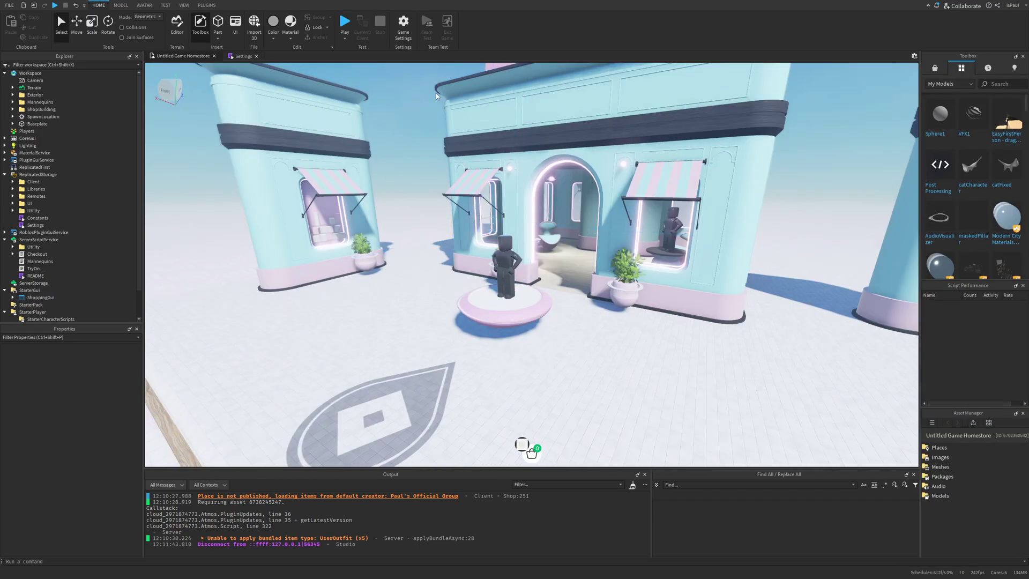
{"action": "left_click", "coordinate": [402, 33]}
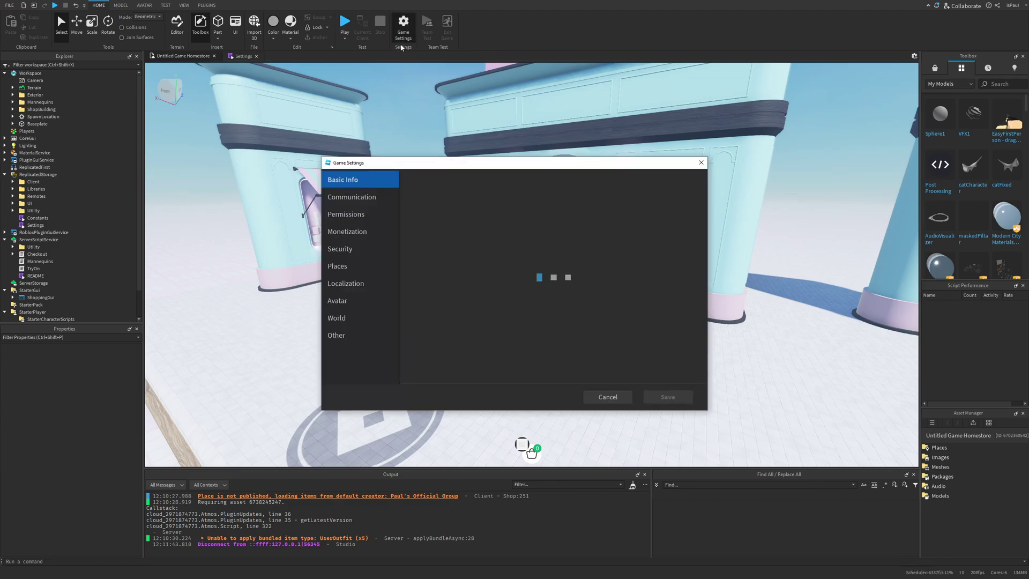
{"action": "left_click", "coordinate": [358, 249]}
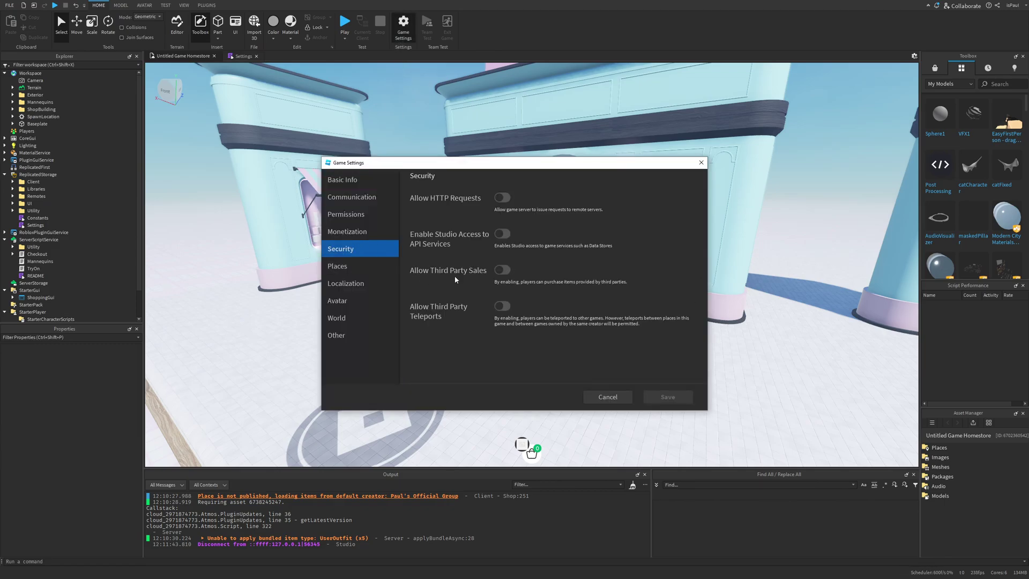
{"action": "left_click", "coordinate": [502, 269]}
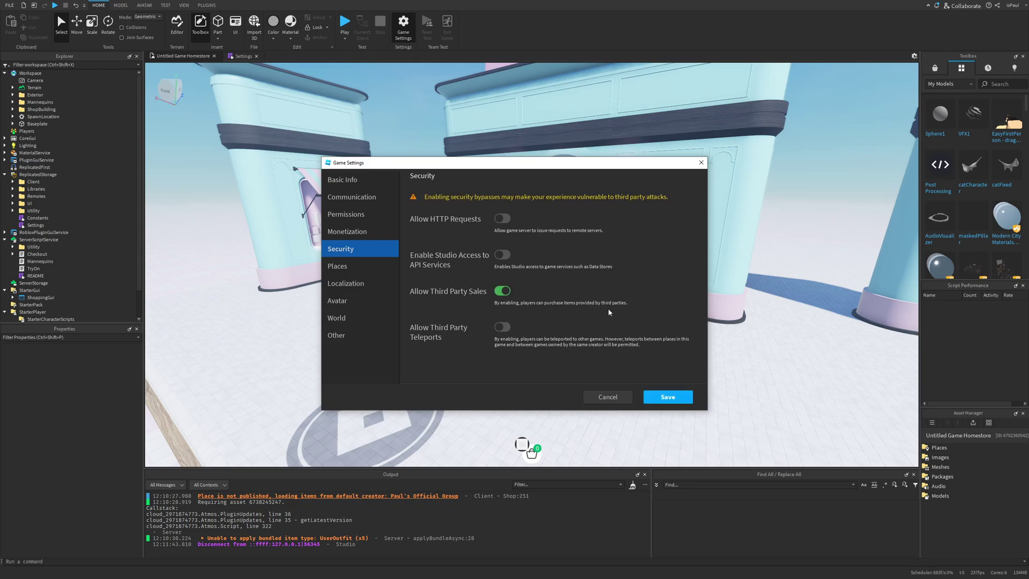
{"action": "left_click_drag", "start_coordinate": [541, 165], "coordinate": [593, 159]}
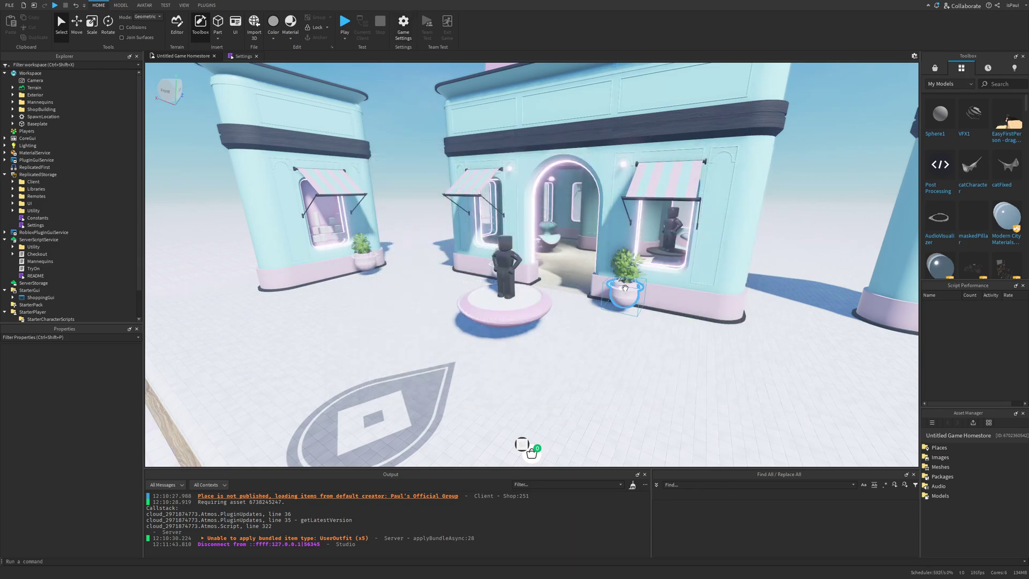
Select the mannequin on the round podium in front of the shop entrance.
{"action": "right_click_drag", "start_coordinate": [625, 288], "coordinate": [628, 281]}
{"action": "key", "text": "w"}
{"action": "key", "text": "a"}
{"action": "right_click_drag", "start_coordinate": [460, 312], "coordinate": [524, 298]}
{"action": "key", "text": "s"}
{"action": "key", "text": "a"}
{"action": "mouse_move", "coordinate": [613, 309]}
{"action": "right_mouse_down"}
{"action": "mouse_move", "coordinate": [627, 324]}
{"action": "mouse_move", "coordinate": [623, 315]}
{"action": "right_mouse_up"}
{"action": "key", "text": "w"}
{"action": "key", "text": "s"}
{"action": "scroll", "coordinate": [623, 314], "scroll_direction": "down", "scroll_amount": 3}
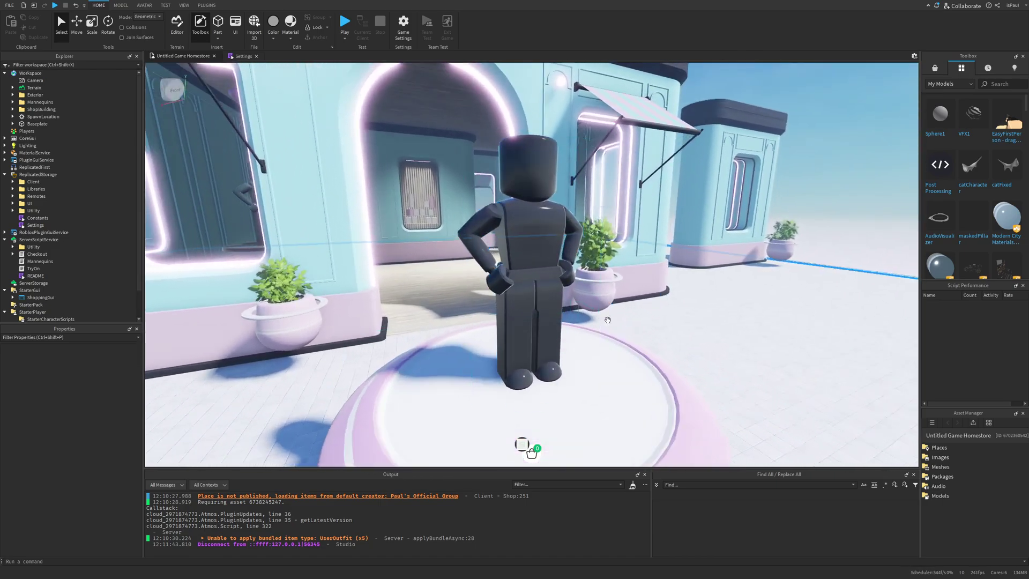
{"action": "scroll", "coordinate": [533, 254], "scroll_direction": "up", "scroll_amount": 3}
{"action": "left_click", "coordinate": [533, 254]}
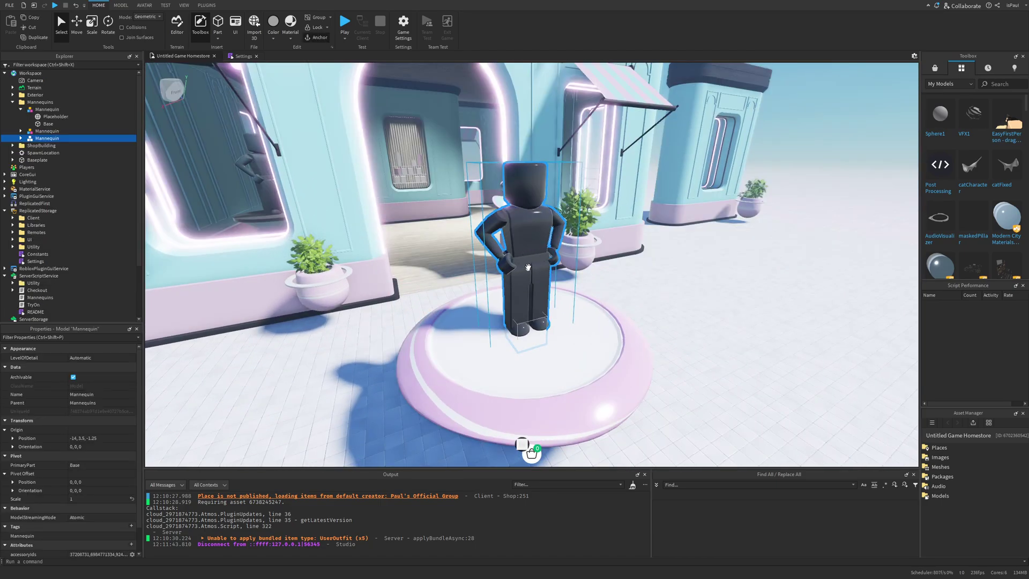
{"action": "scroll", "coordinate": [40, 520], "scroll_direction": "down", "scroll_amount": 2}
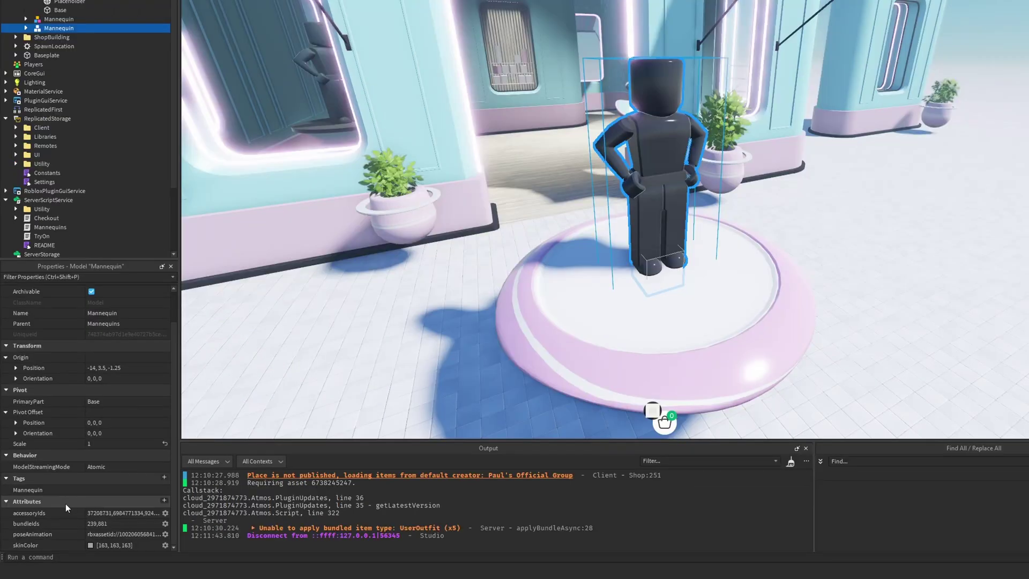
{"action": "left_click", "coordinate": [111, 512]}
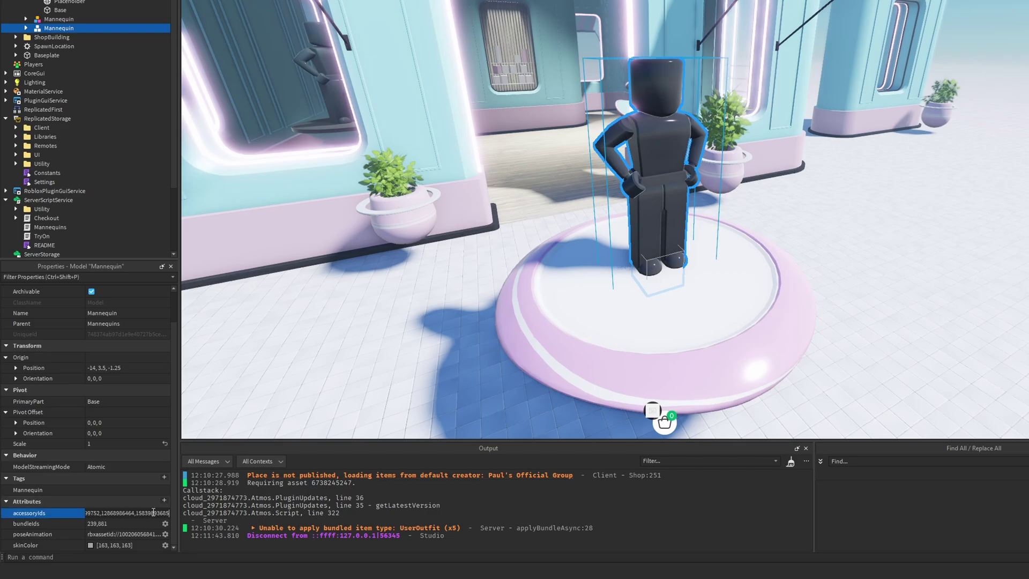
{"action": "key", "text": "Return"}
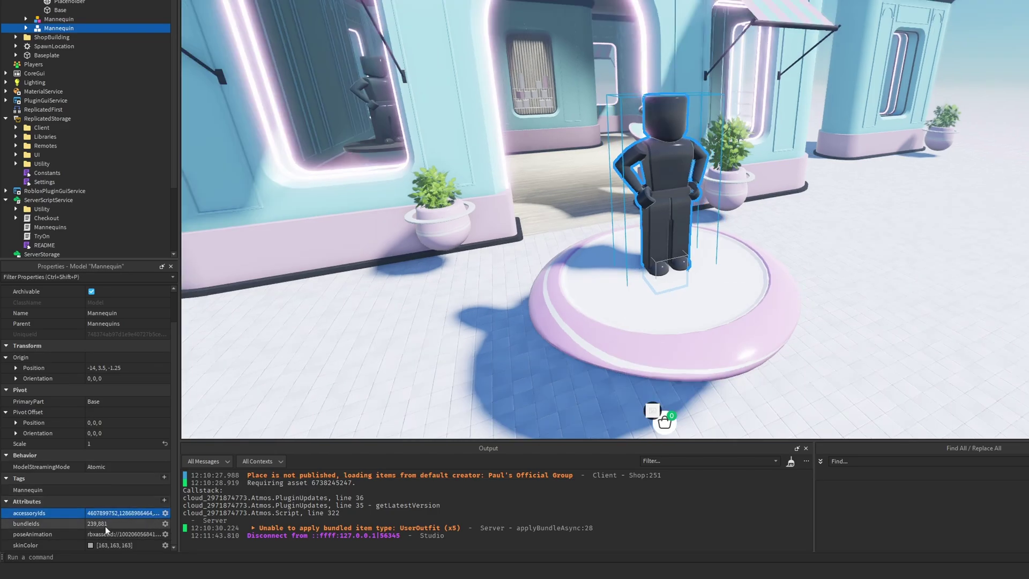
{"action": "left_click", "coordinate": [112, 525]}
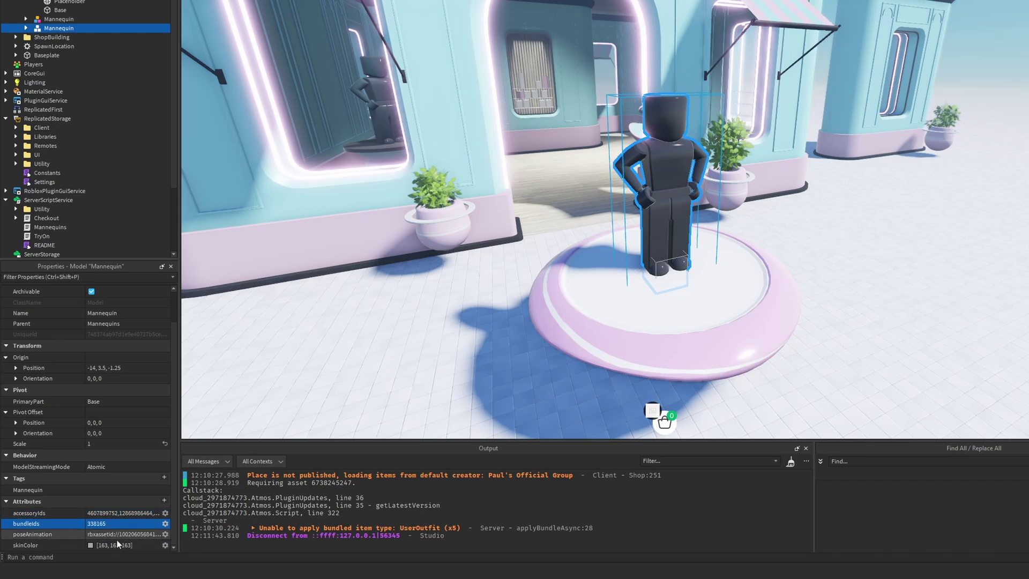
{"action": "type", "text": "338165"}
{"action": "key", "text": "Return"}
Set the mannequin's skinColor attribute to the tan colour 213, 185, 139 and deselect the model.
{"action": "left_click", "coordinate": [88, 545]}
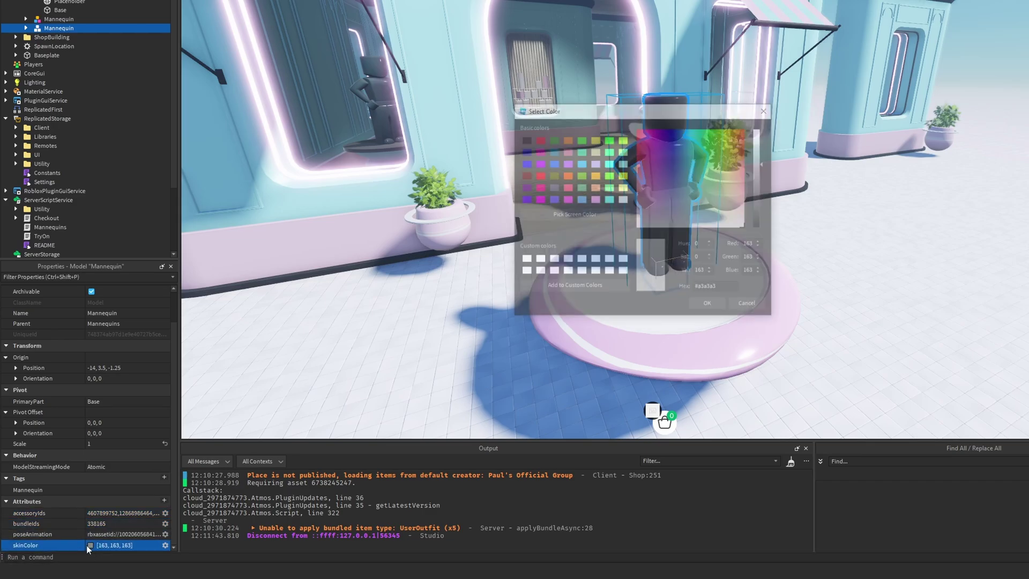
{"action": "left_click_drag", "start_coordinate": [688, 111], "coordinate": [413, 97]}
{"action": "left_click", "coordinate": [452, 160]}
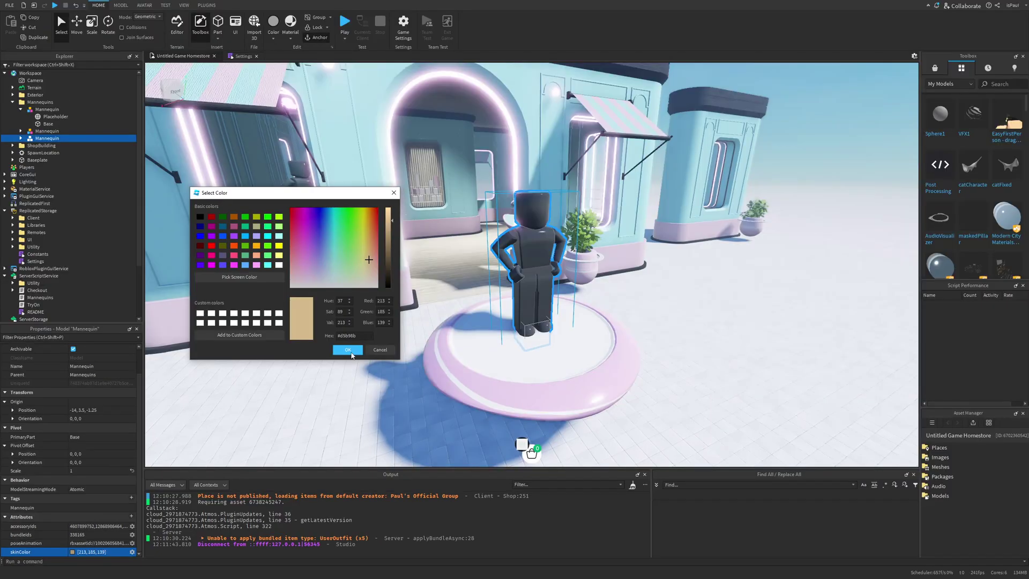
{"action": "left_click", "coordinate": [434, 292]}
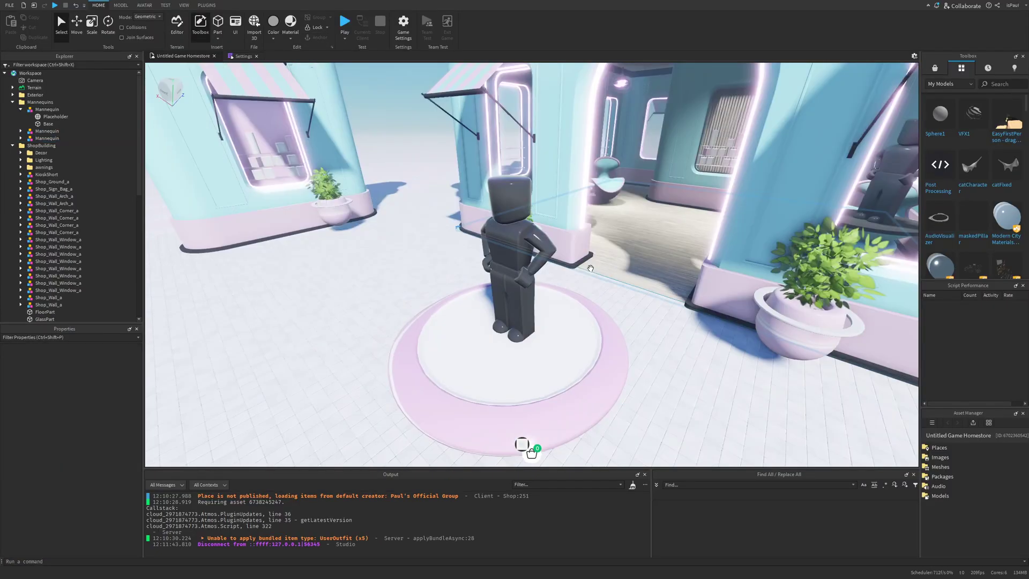
Playtest the place and walk the avatar around the podium mannequin and the storefront.
{"action": "scroll", "coordinate": [589, 266], "scroll_direction": "down", "scroll_amount": 3}
{"action": "scroll", "coordinate": [579, 283], "scroll_direction": "up", "scroll_amount": 5}
{"action": "scroll", "coordinate": [577, 303], "scroll_direction": "down", "scroll_amount": 5}
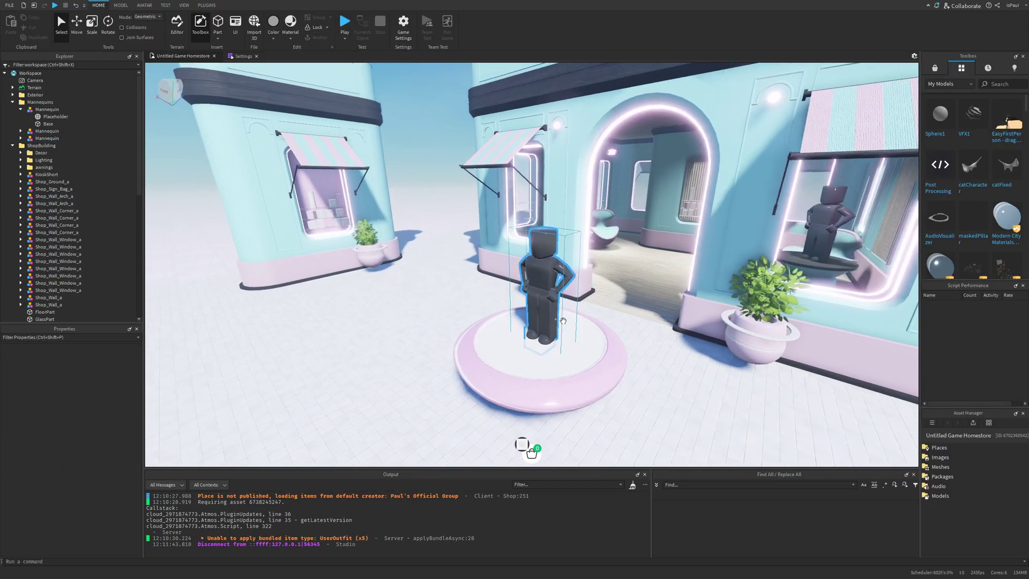
{"action": "scroll", "coordinate": [542, 296], "scroll_direction": "up", "scroll_amount": 3}
{"action": "left_click", "coordinate": [542, 295]}
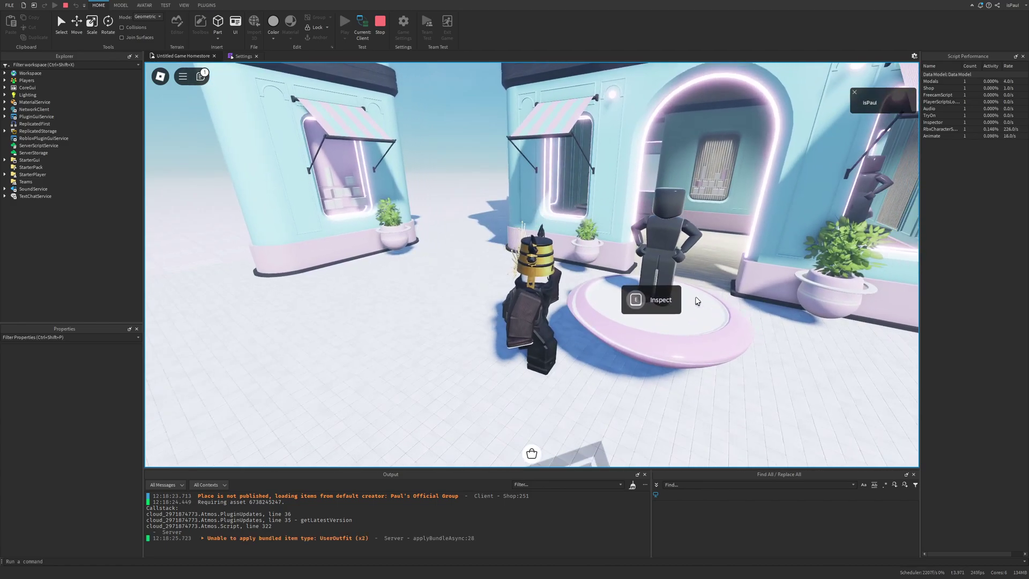
{"action": "right_click_drag", "start_coordinate": [726, 345], "coordinate": [726, 345]}
{"action": "key", "text": "d"}
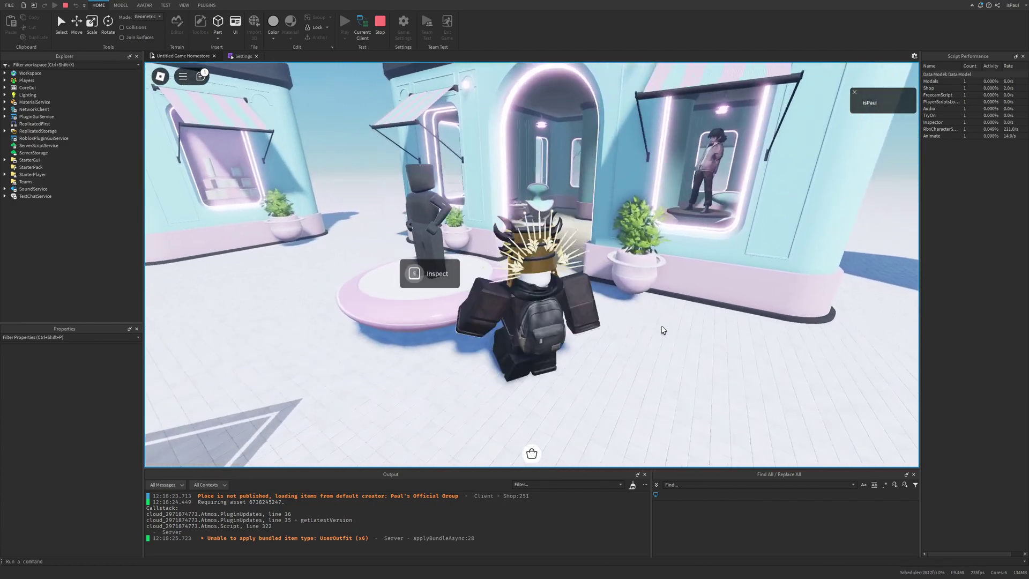
{"action": "right_click_drag", "start_coordinate": [659, 329], "coordinate": [659, 329]}
{"action": "key", "text": "a"}
{"action": "right_click_drag", "start_coordinate": [584, 291], "coordinate": [583, 291]}
{"action": "key", "text": "a"}
{"action": "key", "text": "s"}
{"action": "key", "text": "space"}
Bring the avatar back toward the shop entrance and examine the mannequin on the podium up close.
{"action": "scroll", "coordinate": [583, 291], "scroll_direction": "up", "scroll_amount": 1}
{"action": "scroll", "coordinate": [584, 291], "scroll_direction": "down", "scroll_amount": 1}
{"action": "scroll", "coordinate": [584, 291], "scroll_direction": "up", "scroll_amount": 1}
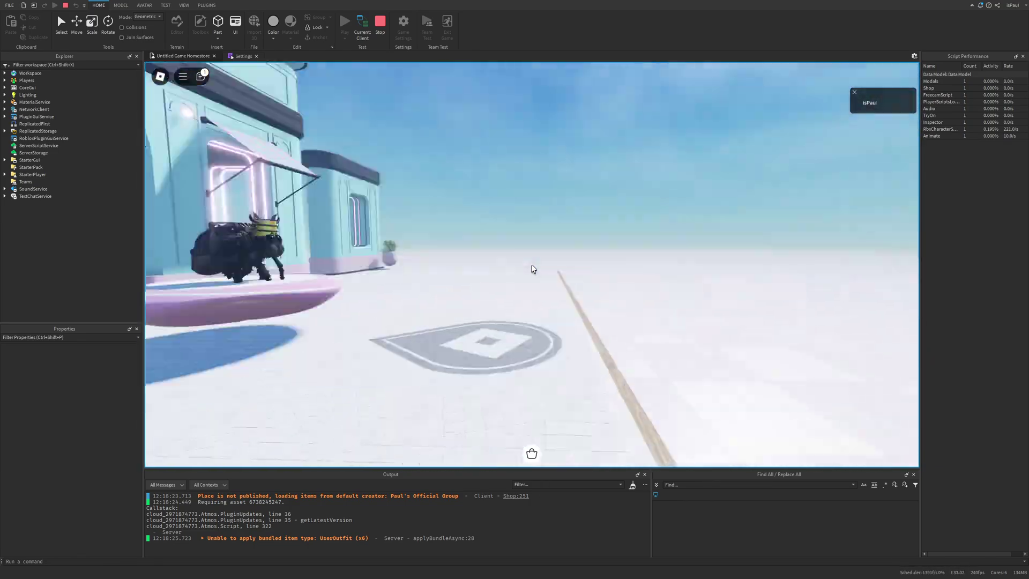
{"action": "scroll", "coordinate": [533, 269], "scroll_direction": "down", "scroll_amount": 2}
{"action": "key", "text": "w"}
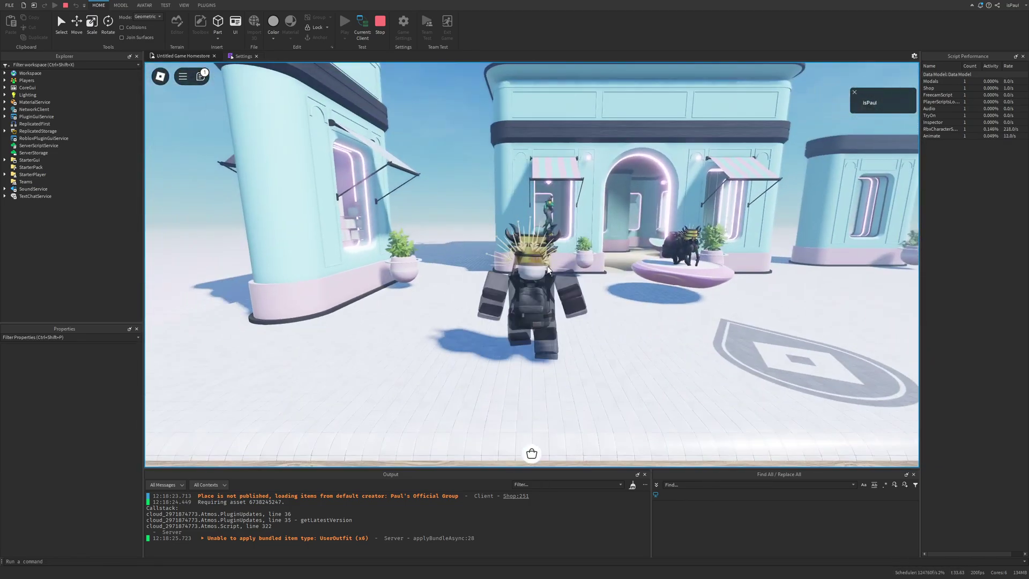
{"action": "scroll", "coordinate": [563, 264], "scroll_direction": "up", "scroll_amount": 5}
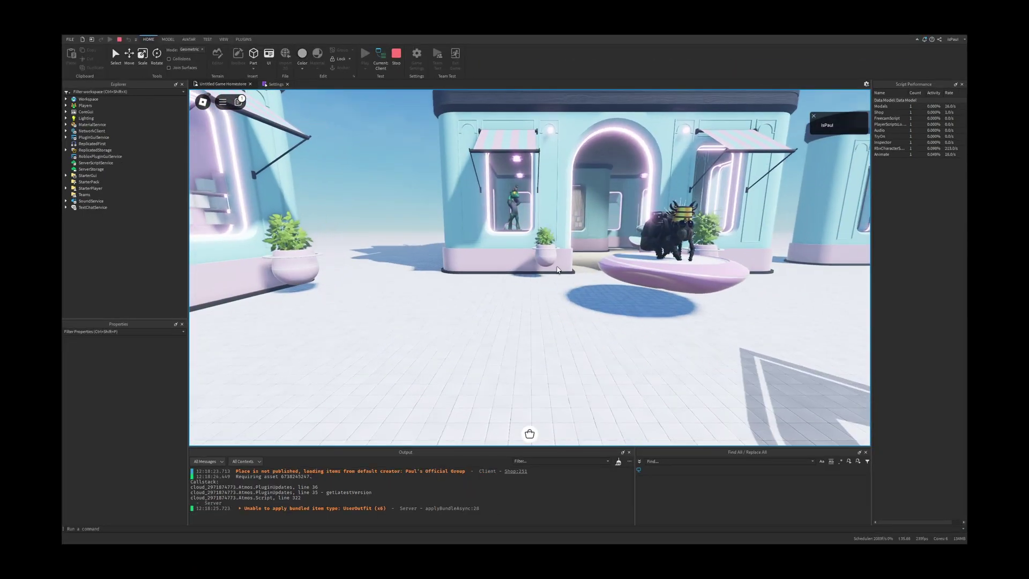
{"action": "key", "text": "d"}
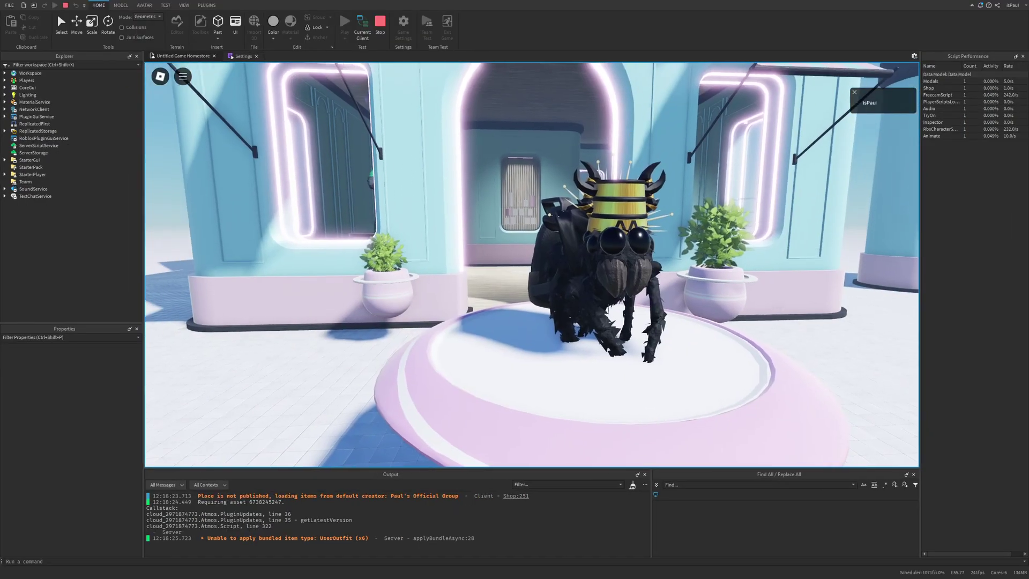
{"action": "key", "text": "d"}
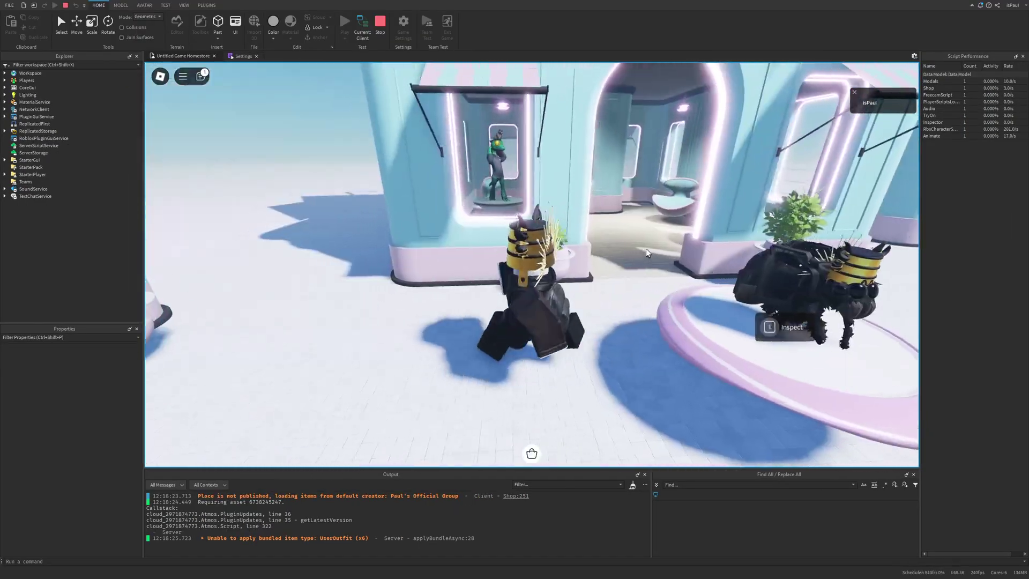
Move the avatar onto the shop roof and walk it around the SHOP sign.
{"action": "right_click_drag", "start_coordinate": [645, 249], "coordinate": [638, 252]}
{"action": "key", "text": "space"}
{"action": "key", "text": "s"}
{"action": "key", "text": "d"}
{"action": "scroll", "coordinate": [638, 251], "scroll_direction": "down", "scroll_amount": 1}
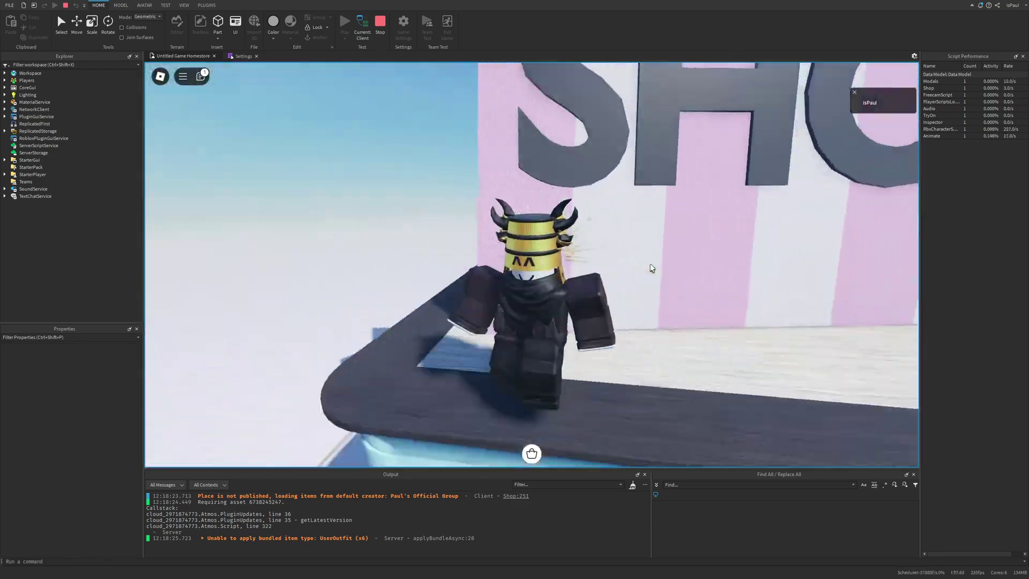
{"action": "key", "text": "s"}
{"action": "key", "text": "space"}
{"action": "mouse_move", "coordinate": [650, 265]}
{"action": "right_mouse_down"}
{"action": "mouse_move", "coordinate": [648, 276]}
{"action": "mouse_move", "coordinate": [643, 269]}
{"action": "right_mouse_up"}
{"action": "key", "text": "d"}
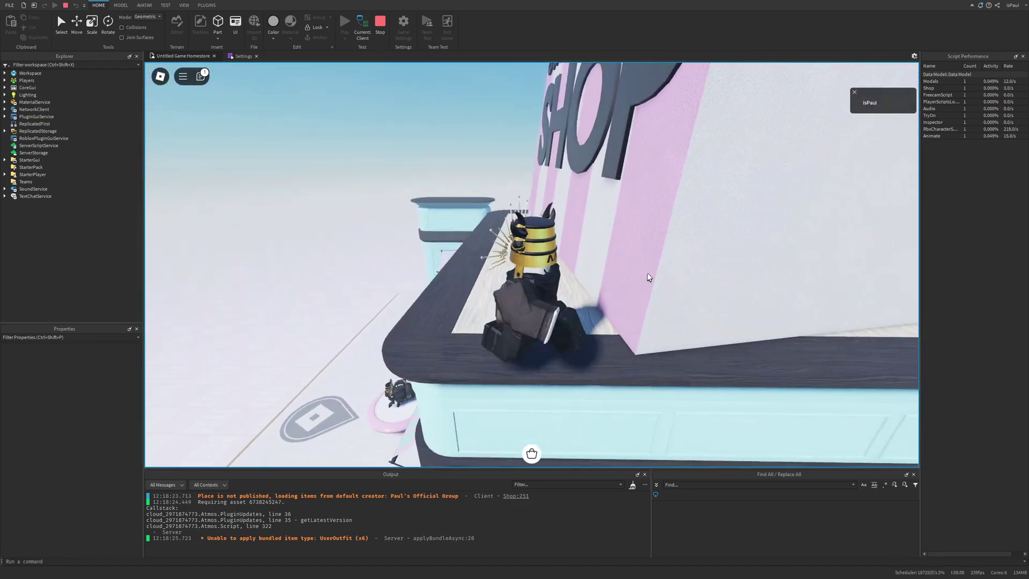
{"action": "key", "text": "s"}
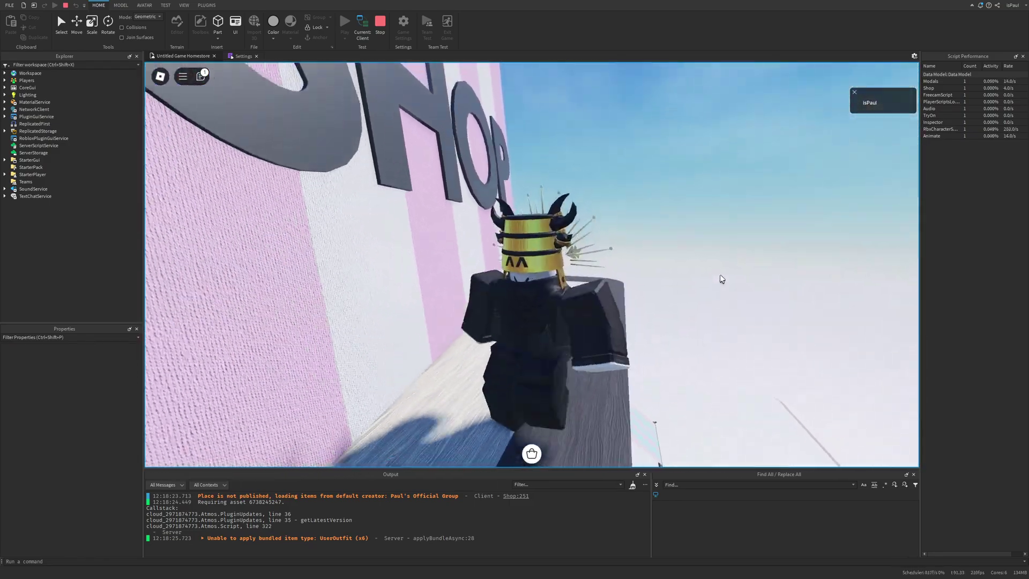
Take the avatar down from the roof and view the storefronts from ground level.
{"action": "right_click_drag", "start_coordinate": [721, 279], "coordinate": [677, 268]}
{"action": "key", "text": "s"}
{"action": "key", "text": "s"}
{"action": "key", "text": "s"}
{"action": "key", "text": "s"}
{"action": "key", "text": "space"}
{"action": "key", "text": "space"}
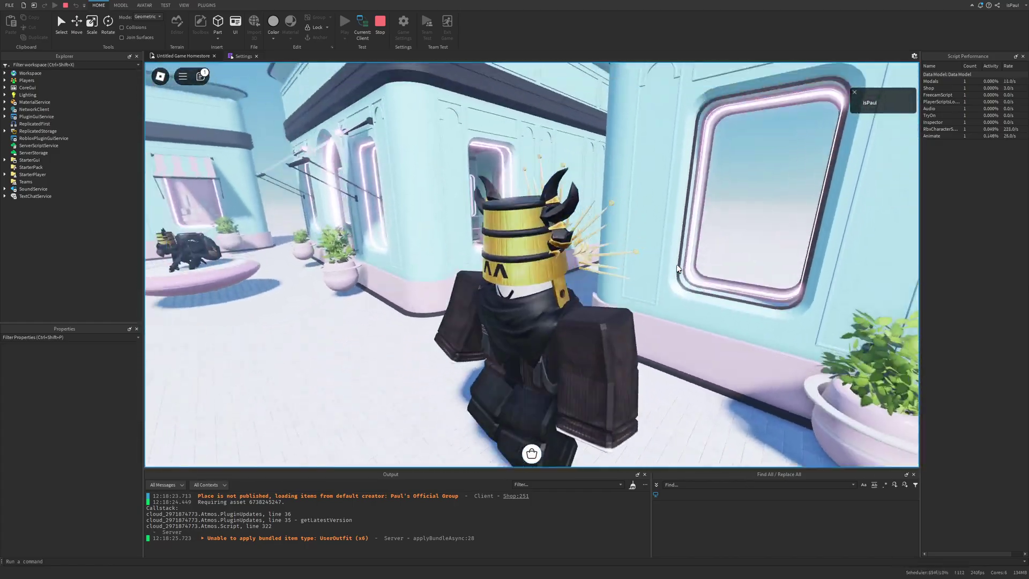